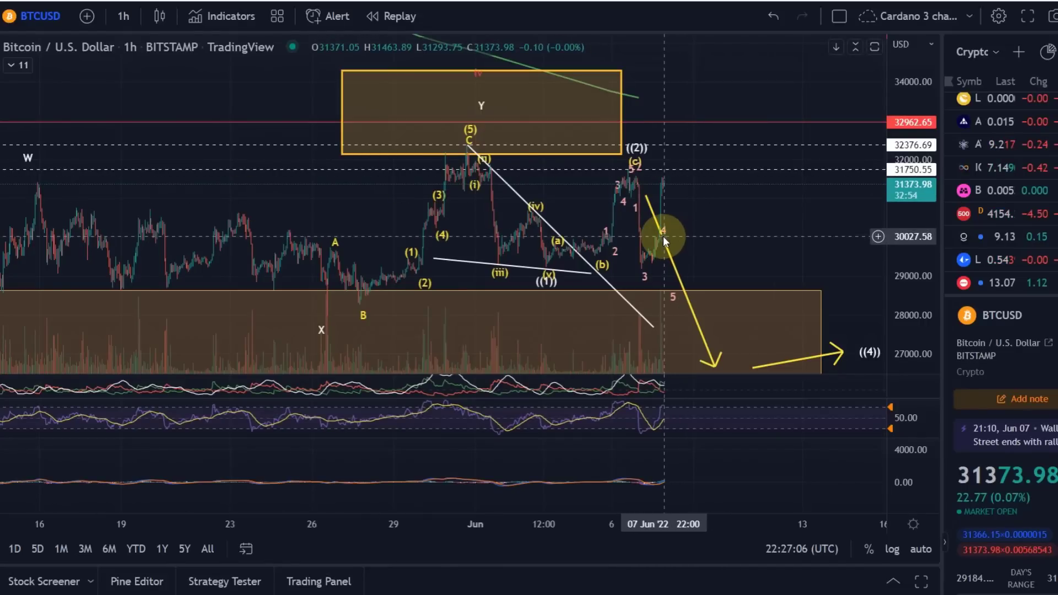
# Reshape the yellow projection line near the latest candles so it drops almost vertically
pyautogui.scroll(3, 661, 235)
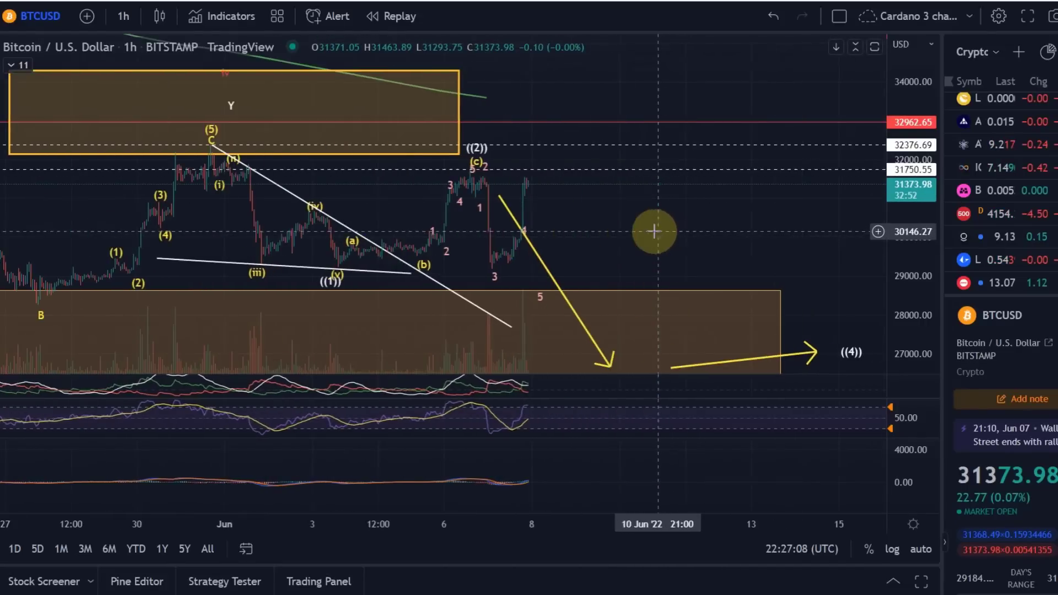
pyautogui.moveTo(649, 229); pyautogui.dragTo(678, 205)
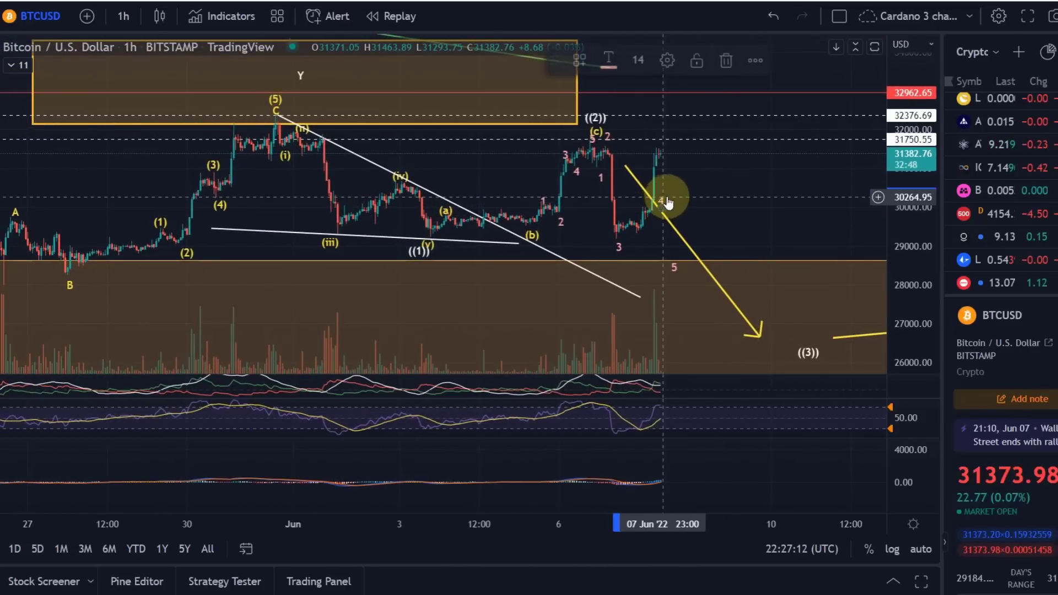
pyautogui.scroll(3, 711, 201)
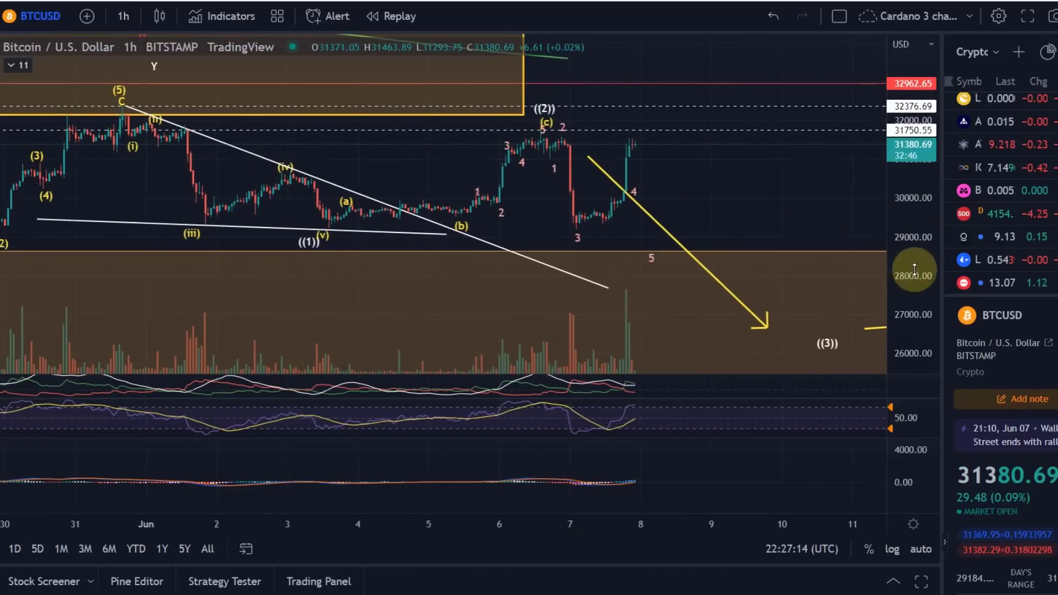
pyautogui.moveTo(862, 237); pyautogui.dragTo(867, 168)
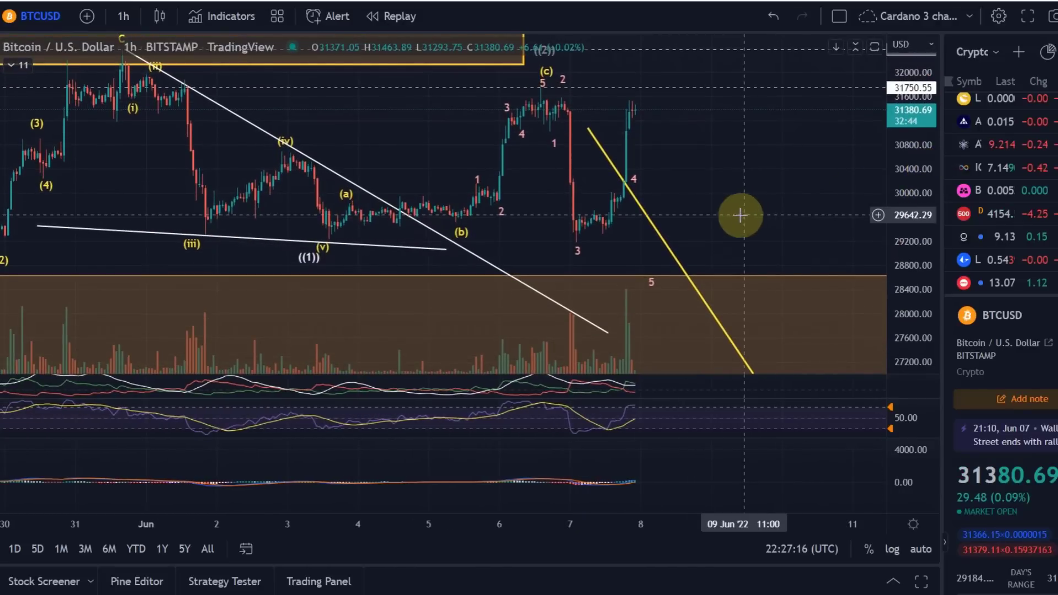
pyautogui.moveTo(674, 183); pyautogui.dragTo(654, 197)
pyautogui.moveTo(567, 144); pyautogui.dragTo(732, 234)
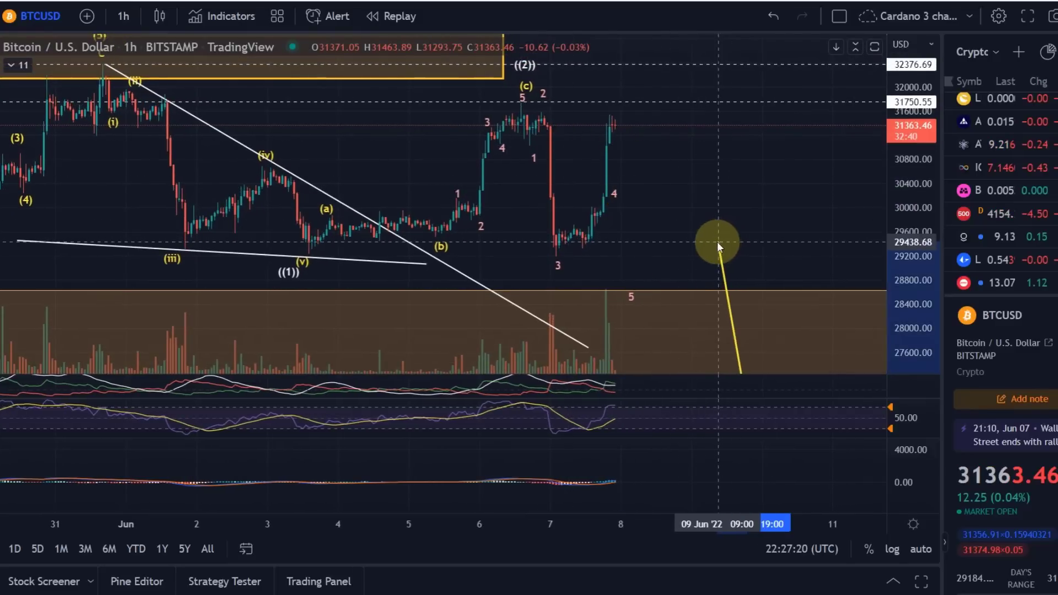
pyautogui.moveTo(624, 194); pyautogui.dragTo(620, 216)
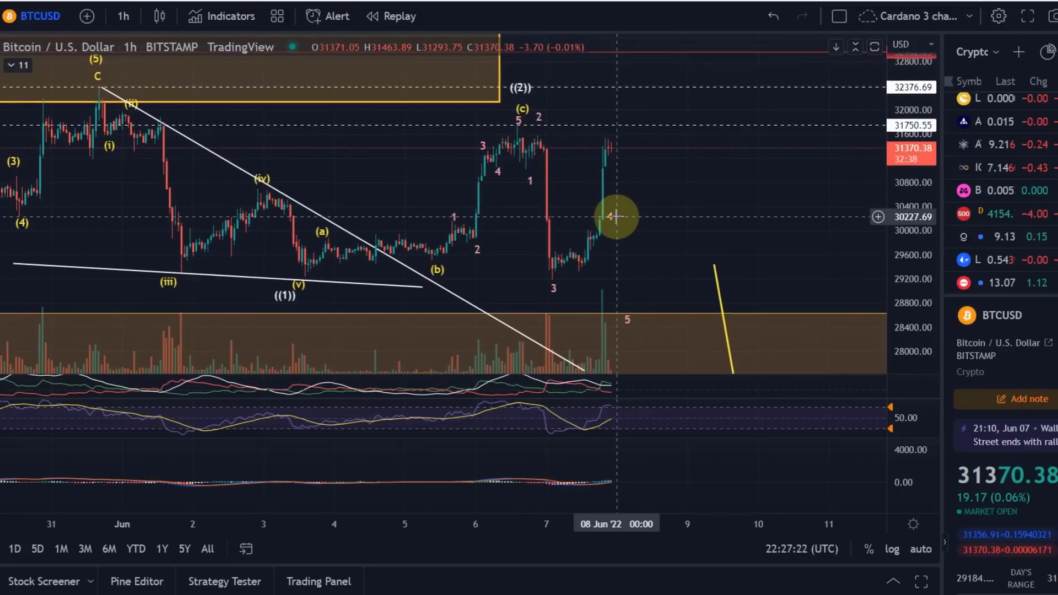
# Add a '4' text label beside the latest rally and undo the dashed line's accidental move
pyautogui.click(602, 223)
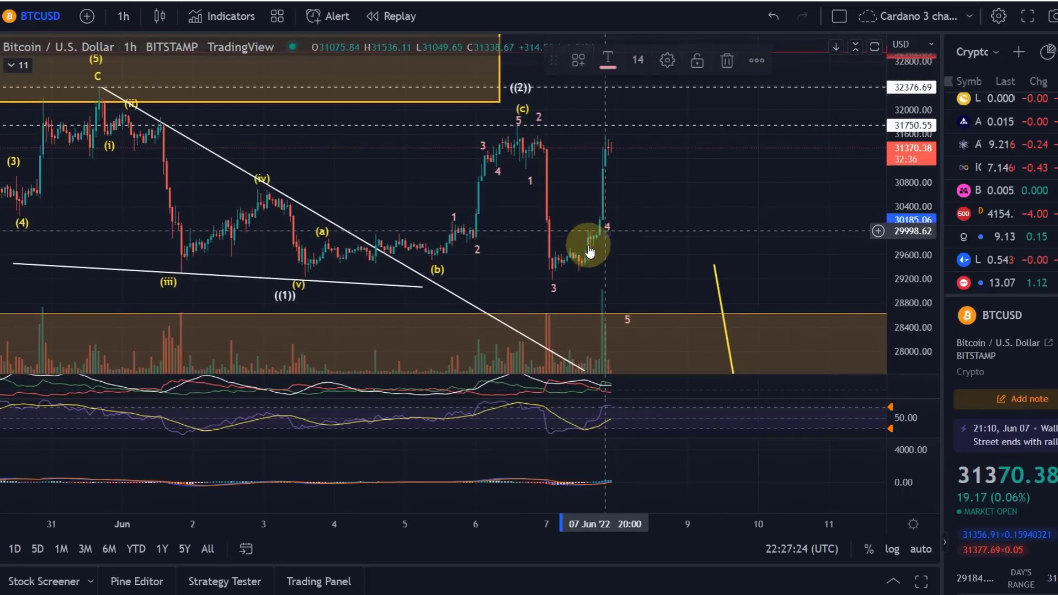
pyautogui.write('4')
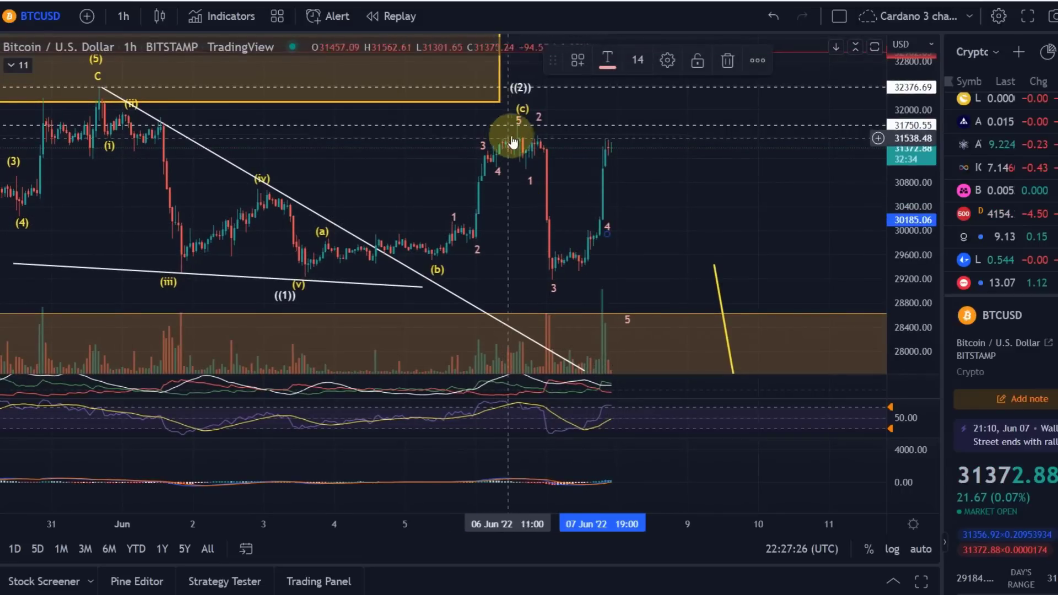
pyautogui.moveTo(520, 89)
pyautogui.mouseDown()
pyautogui.moveTo(538, 94)
pyautogui.moveTo(524, 100)
pyautogui.mouseUp()
pyautogui.click(787, 19)
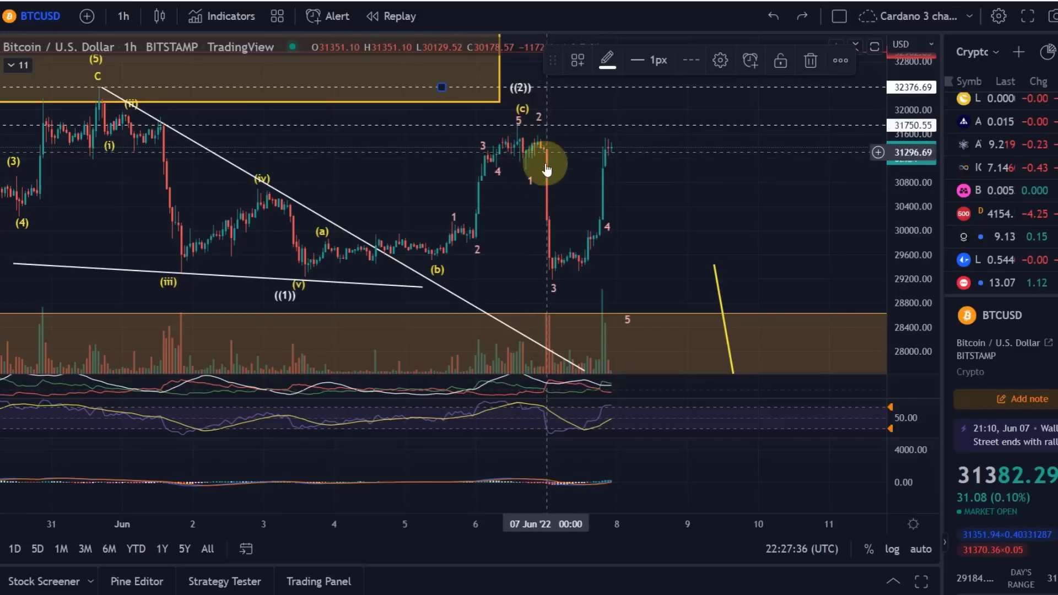
pyautogui.moveTo(567, 291)
pyautogui.mouseDown()
pyautogui.moveTo(572, 273)
pyautogui.moveTo(556, 281)
pyautogui.mouseUp()
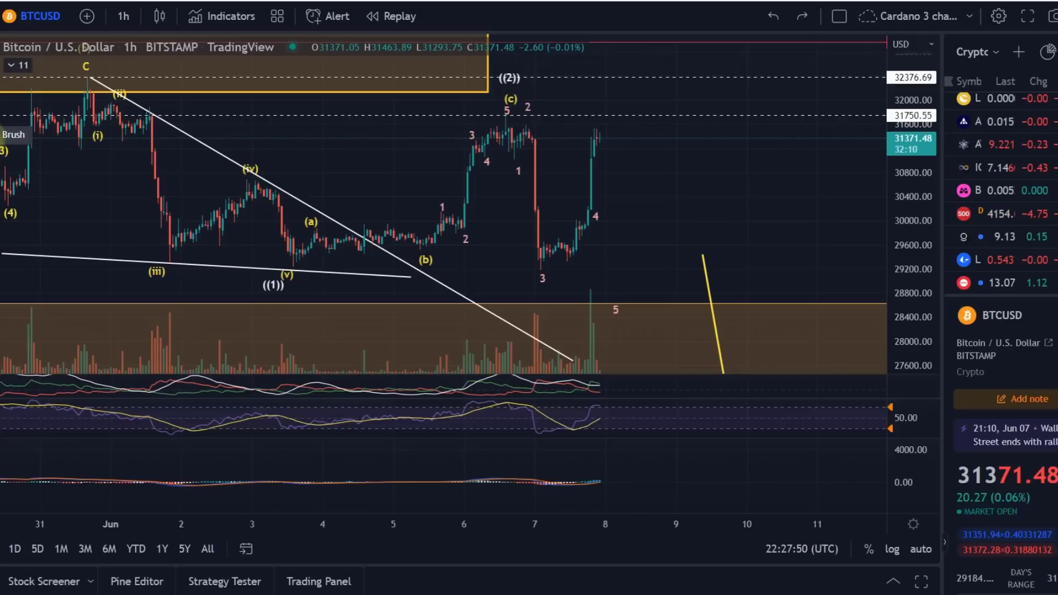
pyautogui.click(2, 135)
pyautogui.click(22, 134)
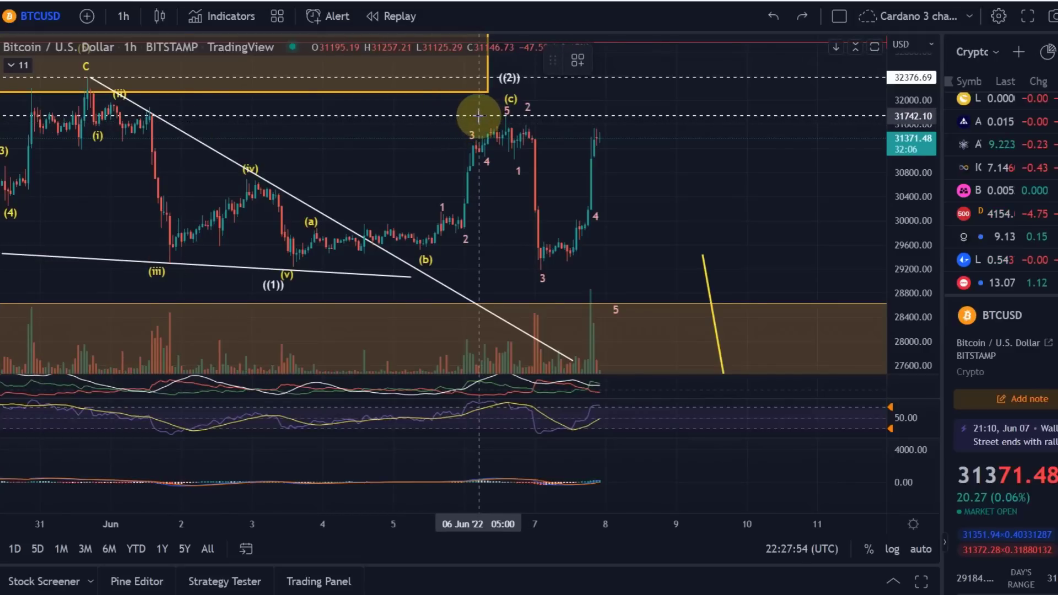
pyautogui.moveTo(479, 115)
pyautogui.mouseDown()
pyautogui.moveTo(739, 253)
pyautogui.moveTo(750, 269)
pyautogui.mouseUp()
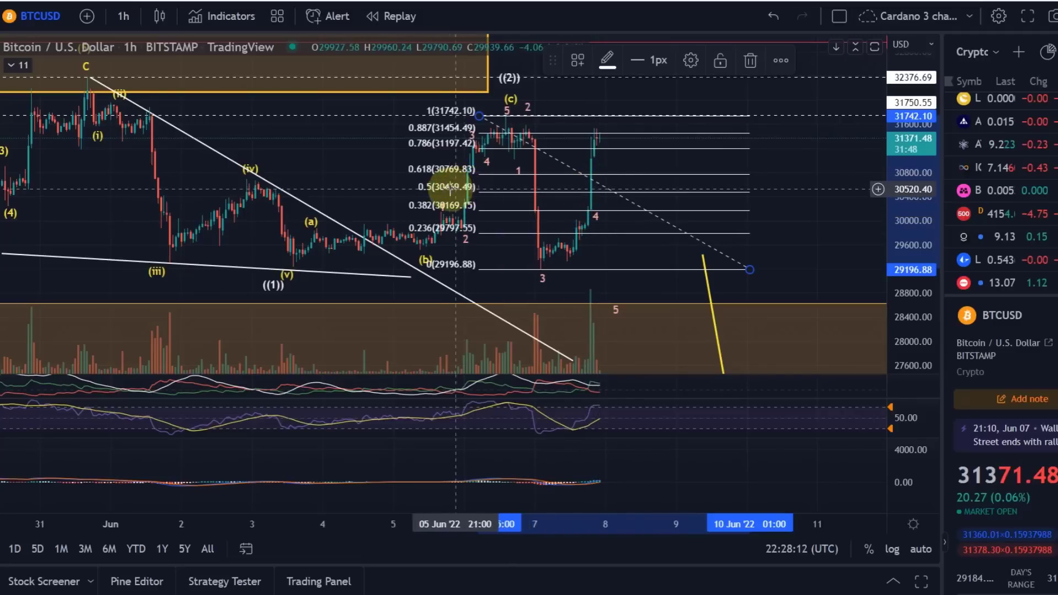
pyautogui.click(594, 204)
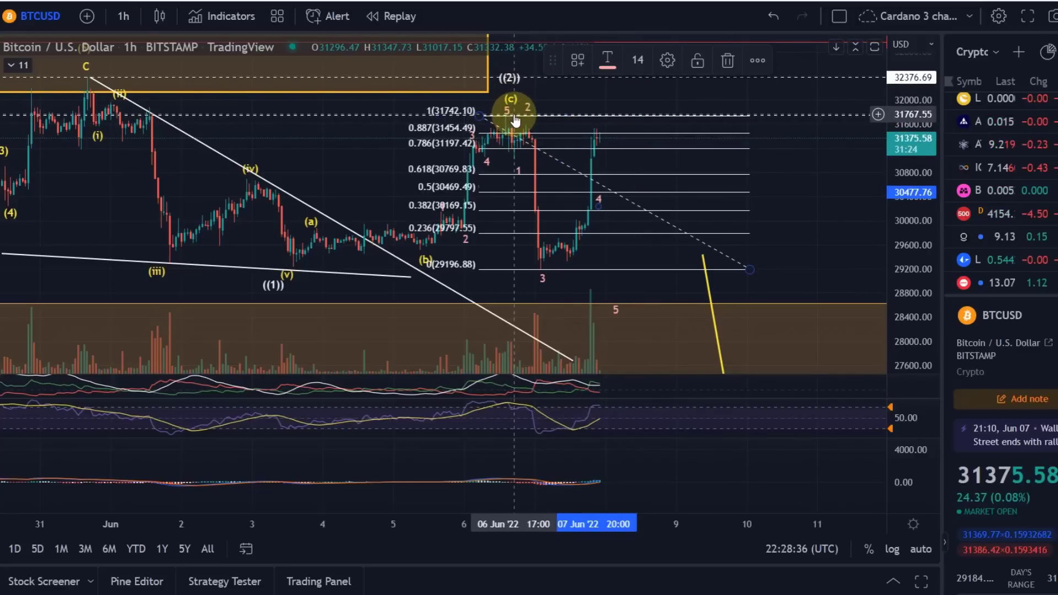
pyautogui.click(513, 79)
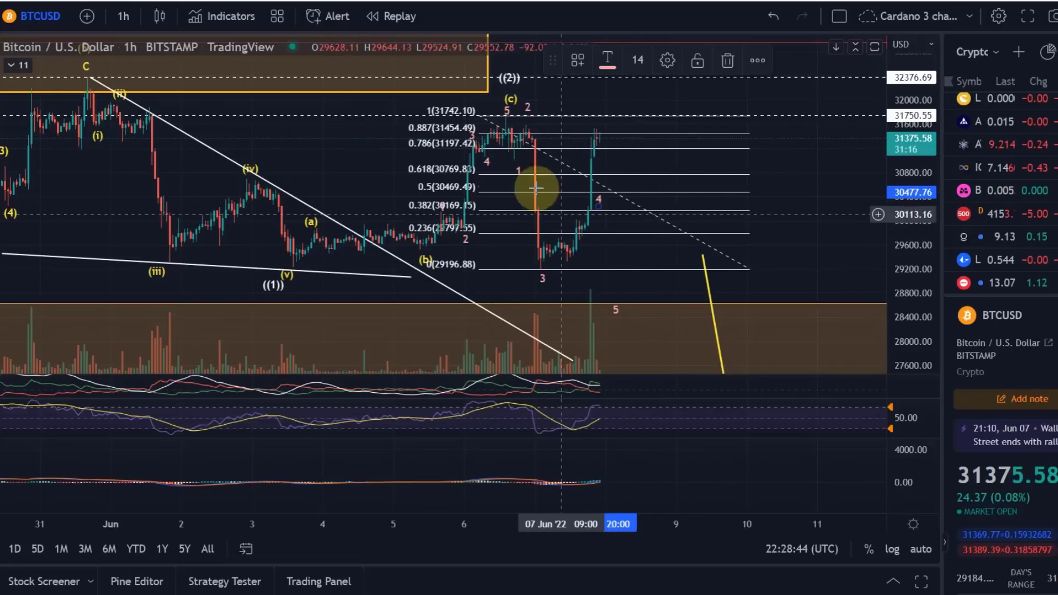
pyautogui.click(709, 219)
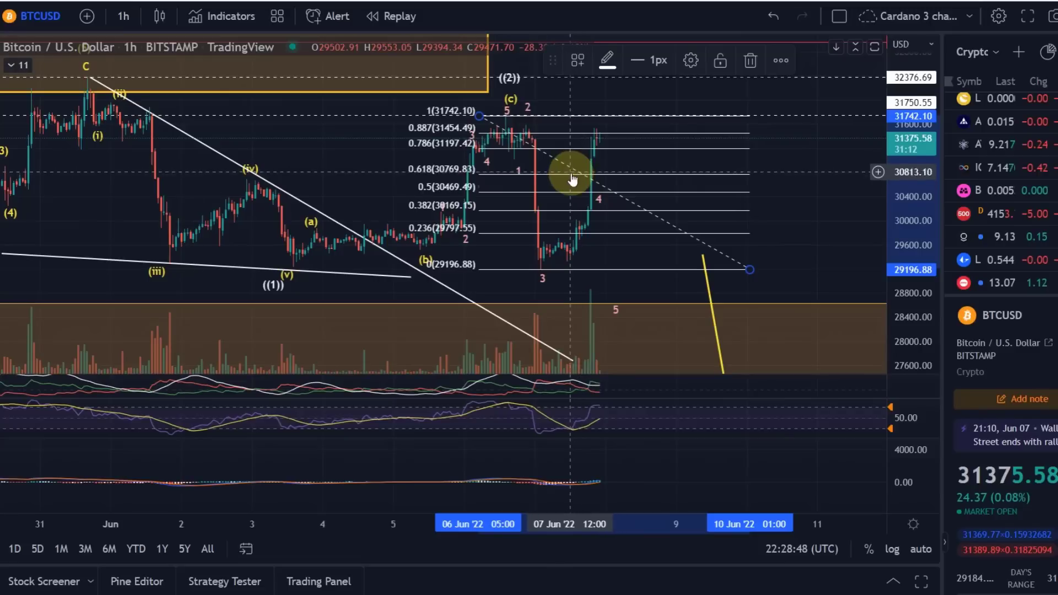
pyautogui.press('Delete')
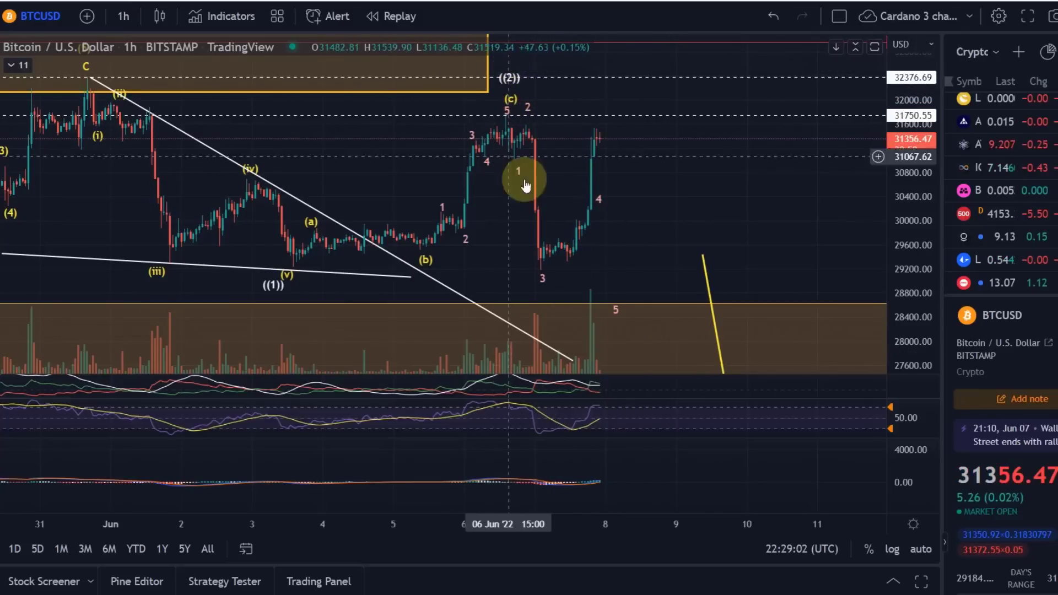
# Delete the pink sub-wave label 5 after ((2)) and show earlier price history
pyautogui.scroll(-3, 699, 275)
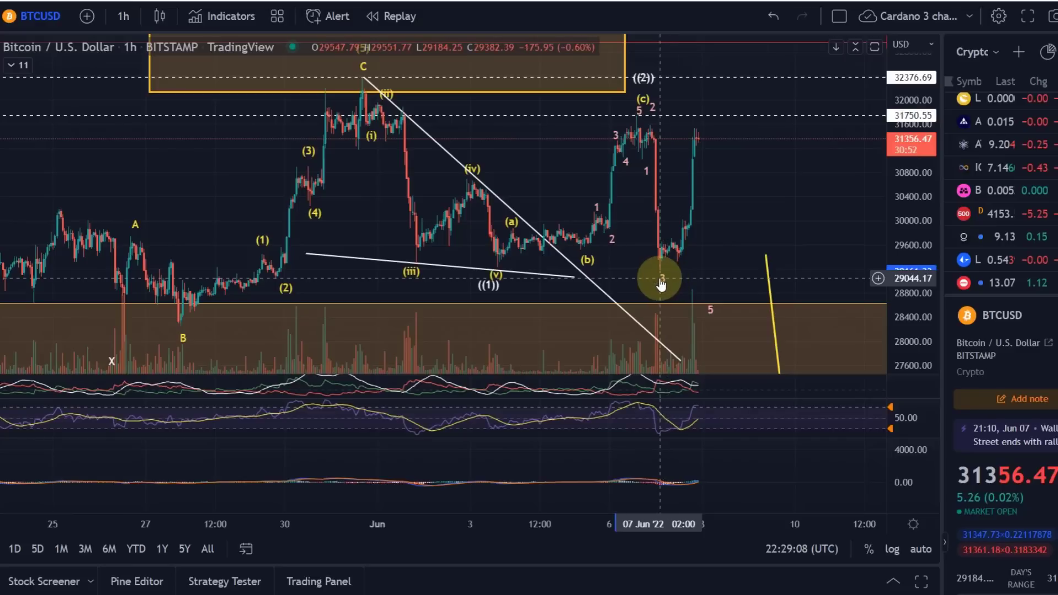
pyautogui.press('Delete')
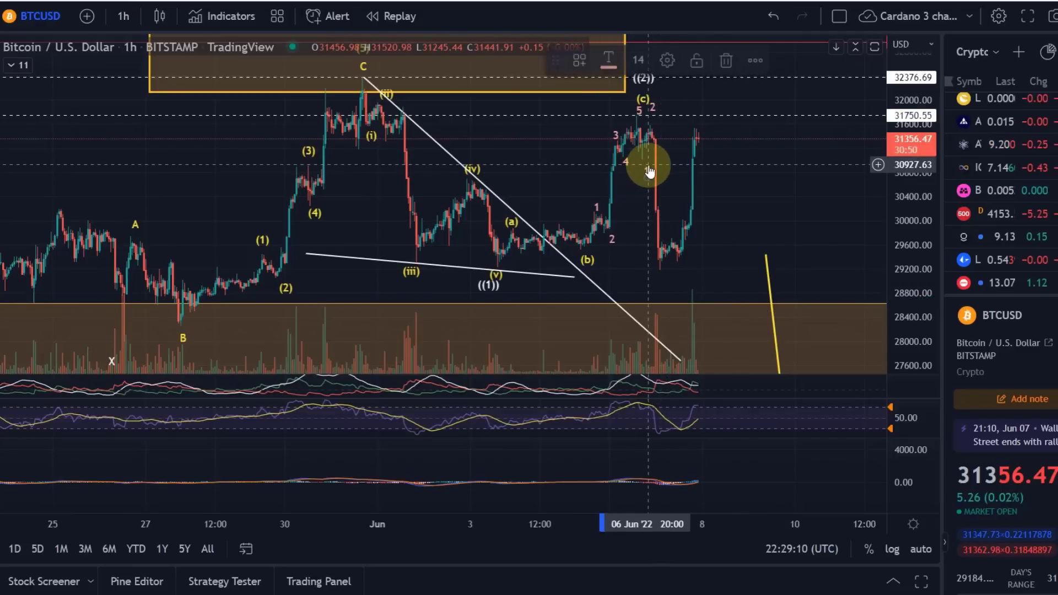
pyautogui.scroll(-3, 773, 198)
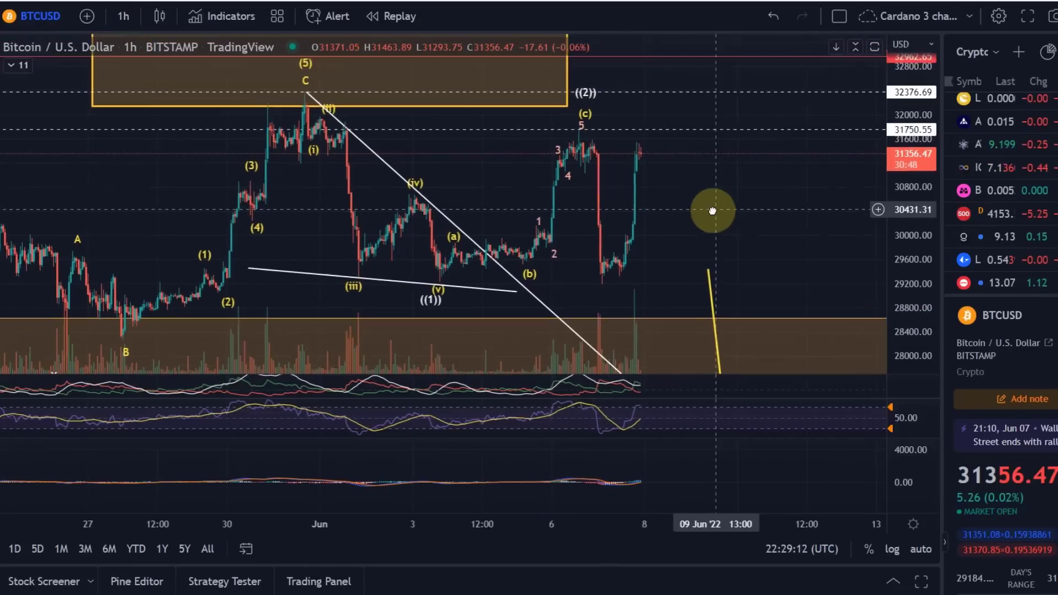
pyautogui.moveTo(718, 197); pyautogui.dragTo(648, 215)
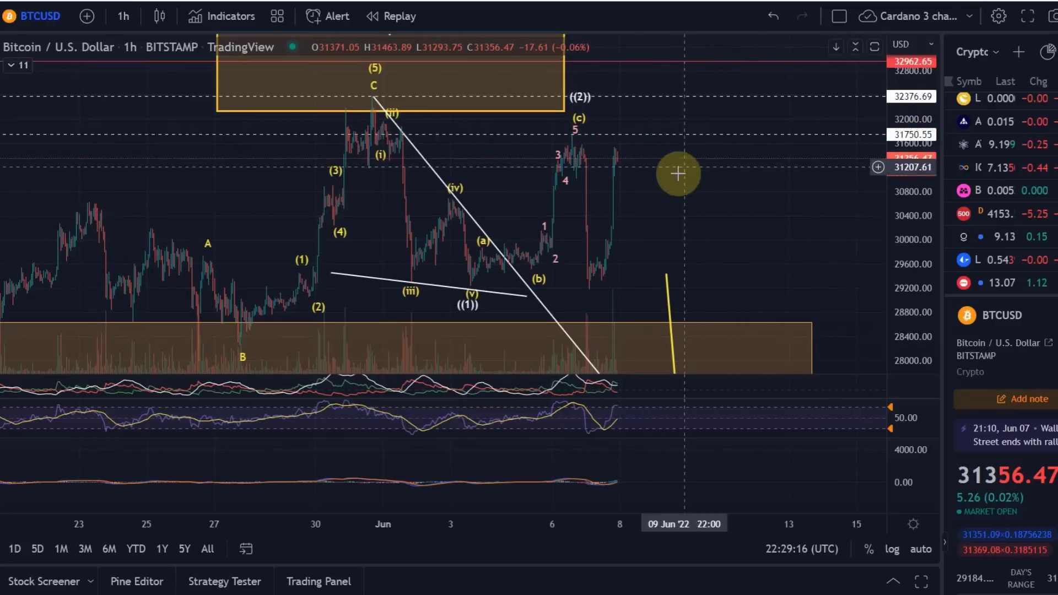
# Compress the price scale to reveal the ((3)) and ((4)) projection arrows
pyautogui.scroll(2, 643, 154)
pyautogui.scroll(-1, 628, 182)
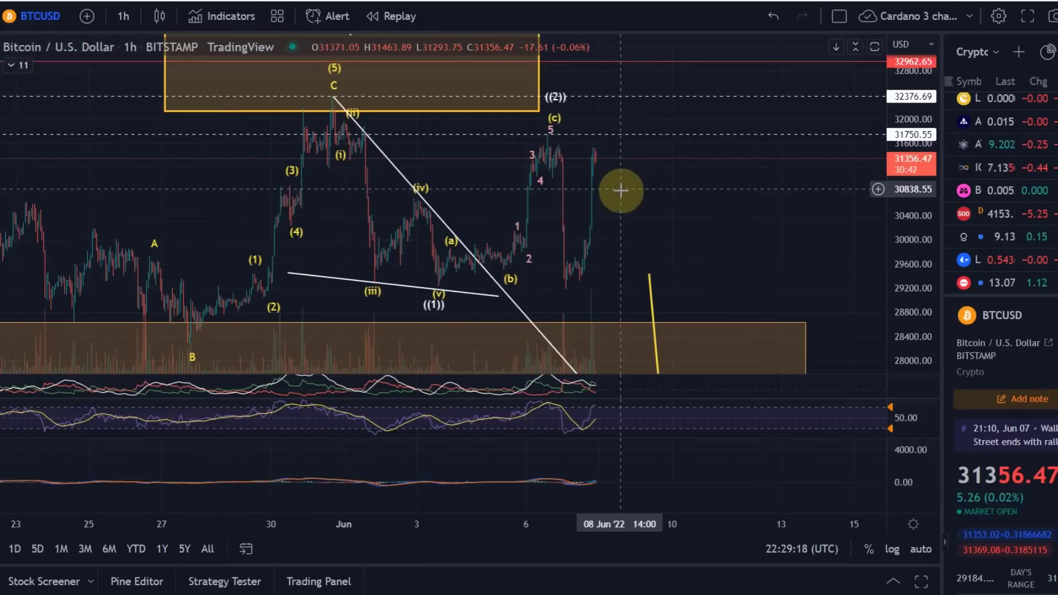
pyautogui.moveTo(902, 131); pyautogui.dragTo(903, 157)
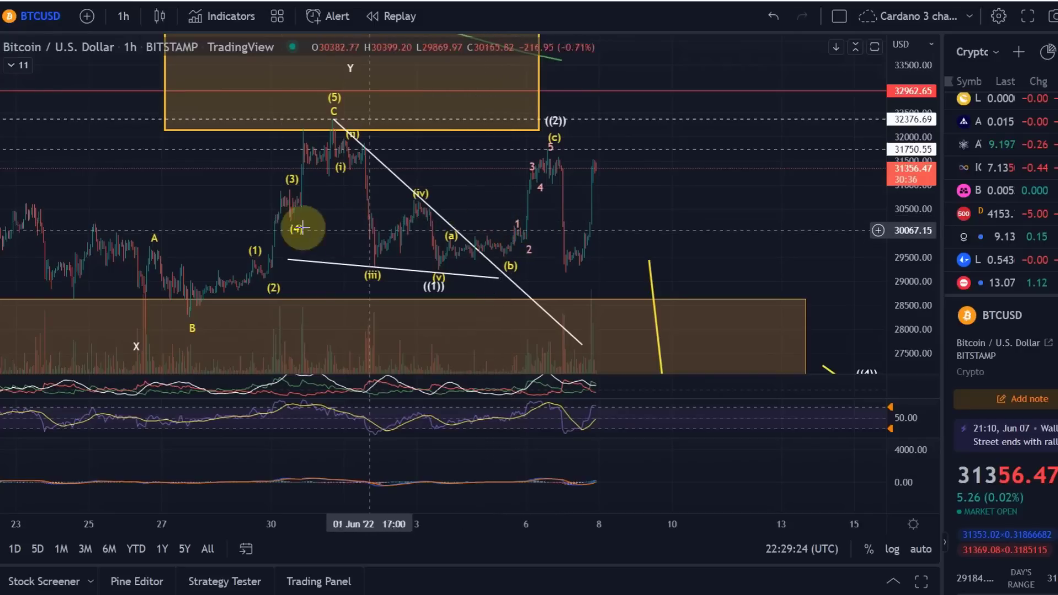
pyautogui.click(1, 189)
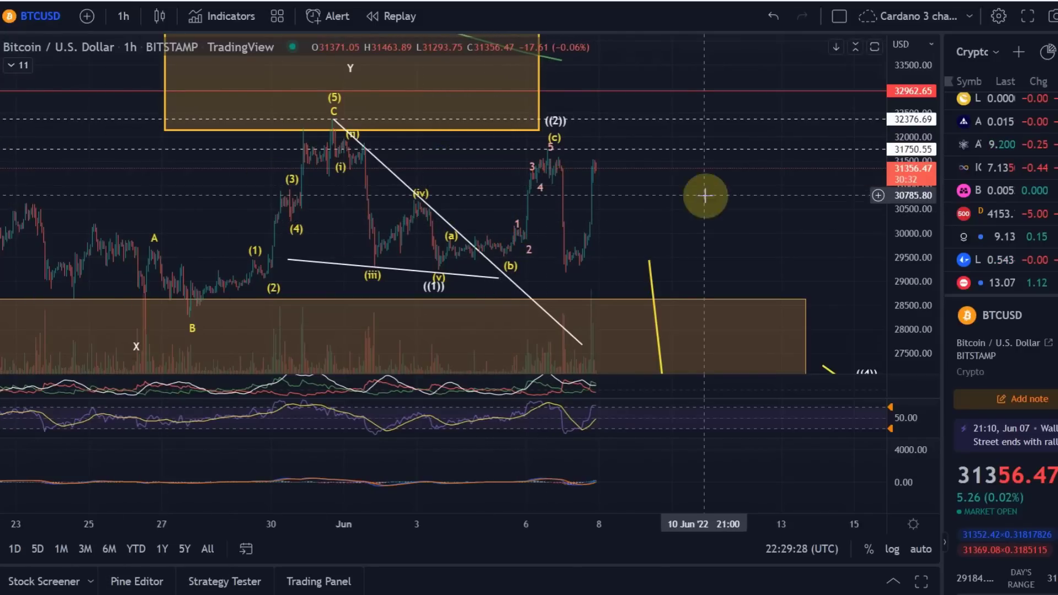
pyautogui.hscroll(5, 739, 181)
pyautogui.moveTo(928, 162); pyautogui.dragTo(912, 248)
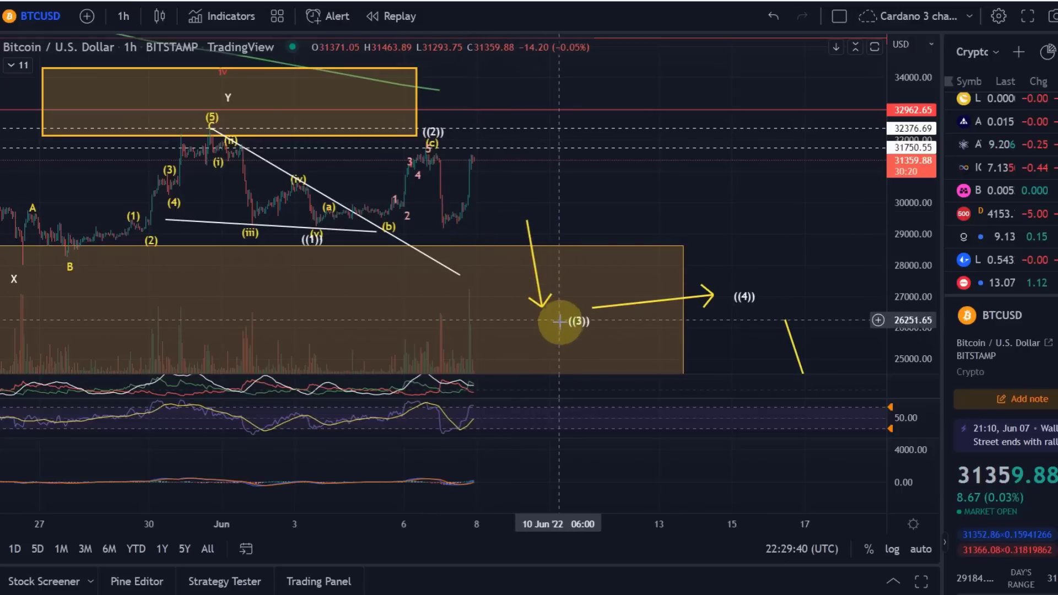
# Move the ((3)) label onto the arrow tip and shift back to earlier candles
pyautogui.moveTo(577, 328)
pyautogui.mouseDown()
pyautogui.moveTo(551, 317)
pyautogui.moveTo(566, 315)
pyautogui.mouseUp()
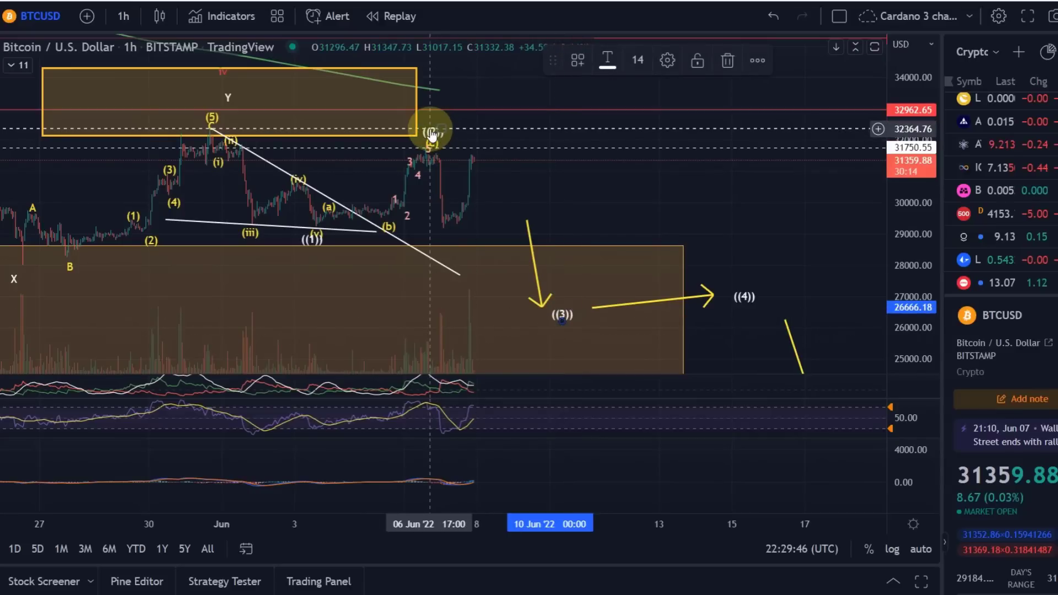
pyautogui.scroll(3, 562, 190)
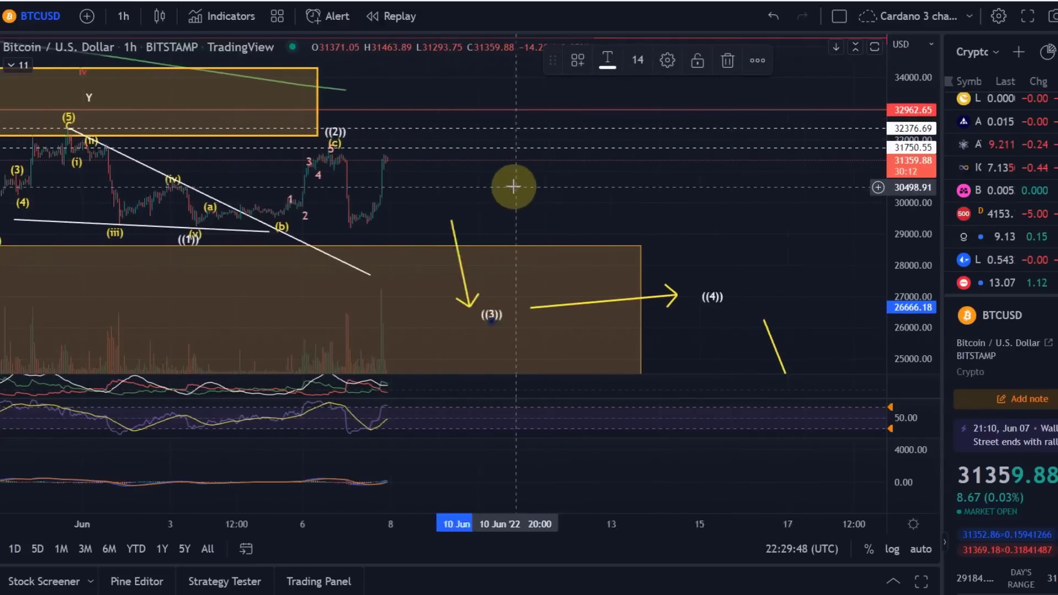
pyautogui.moveTo(438, 186); pyautogui.dragTo(621, 185)
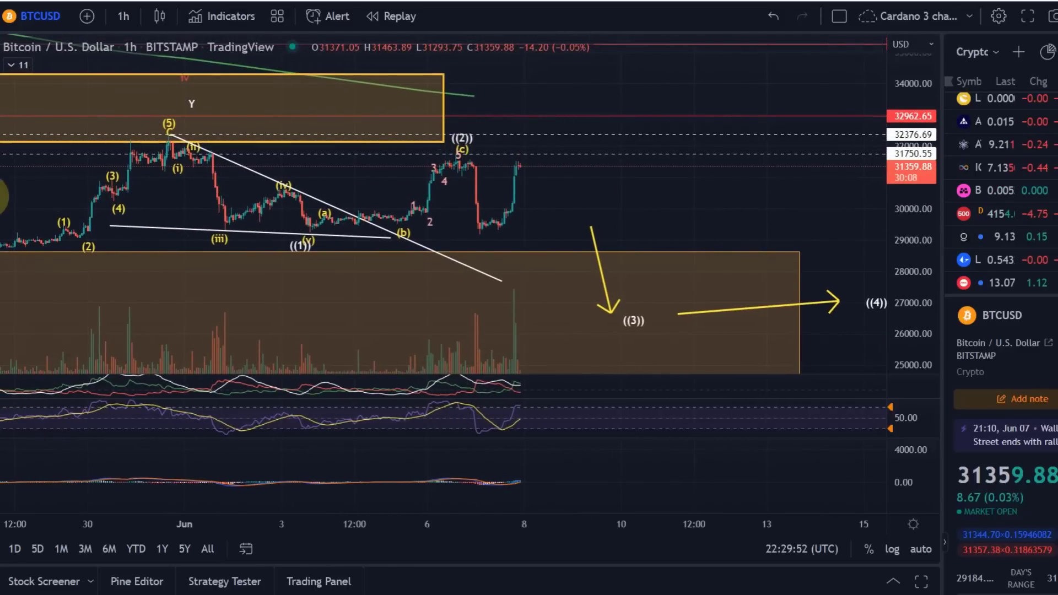
# Choose the Elliott Double Combo Wave (WXY) drawing tool
pyautogui.click(4, 193)
pyautogui.click(137, 453)
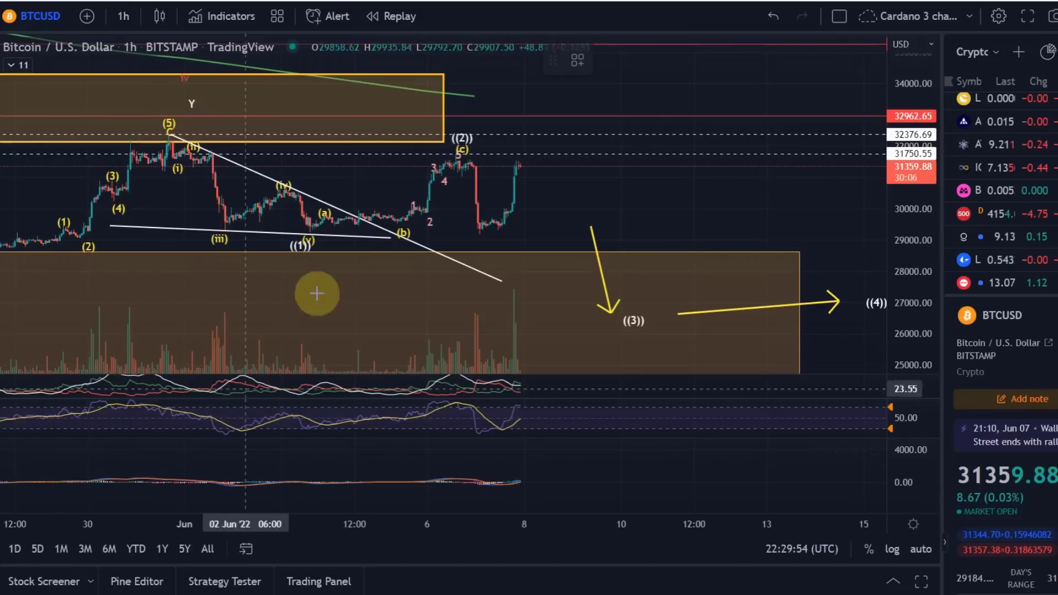
pyautogui.click(429, 165)
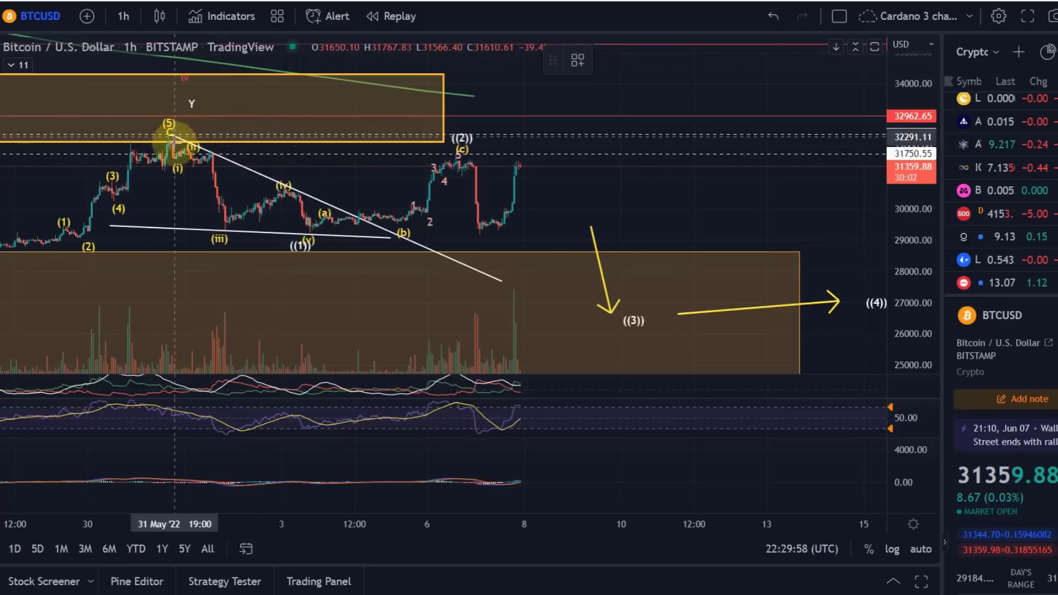
# Place the W-X-Y wave at the ((1)) low, the ((2)) high and the recent low
pyautogui.click(316, 235)
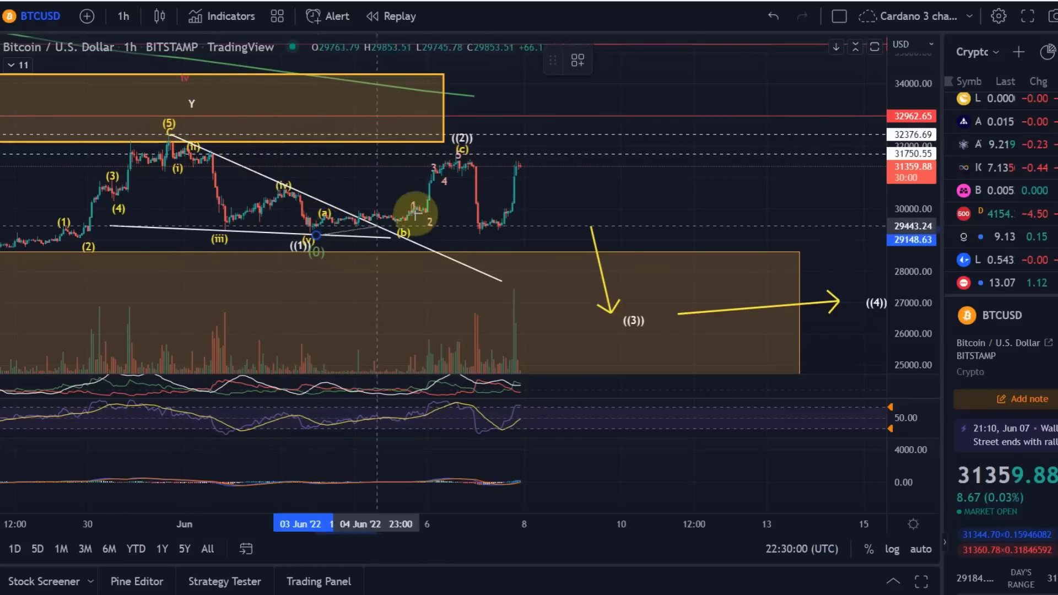
pyautogui.click(454, 150)
pyautogui.click(484, 233)
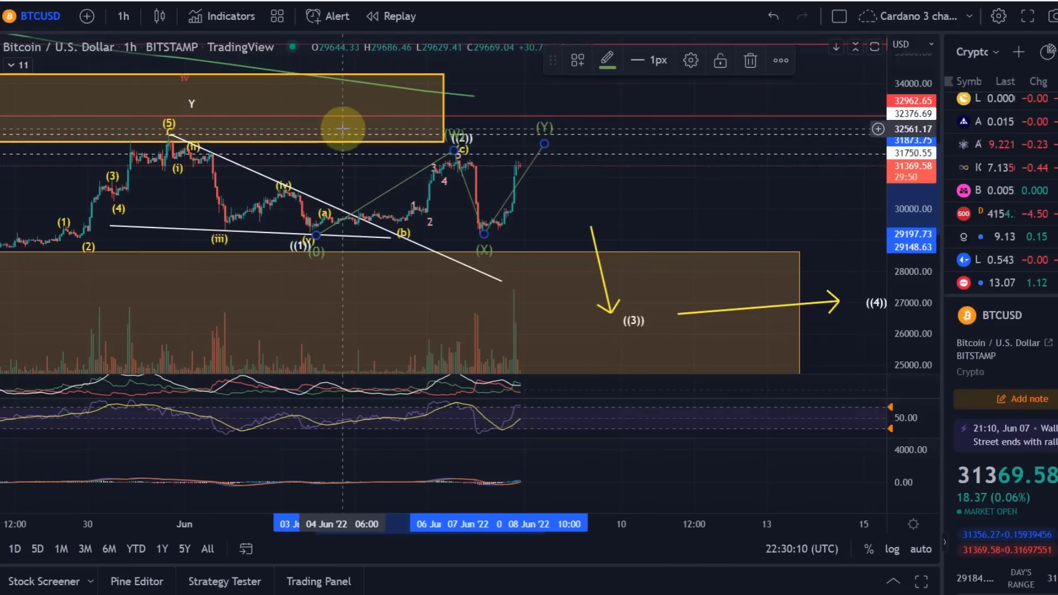
pyautogui.scroll(-2, 435, 172)
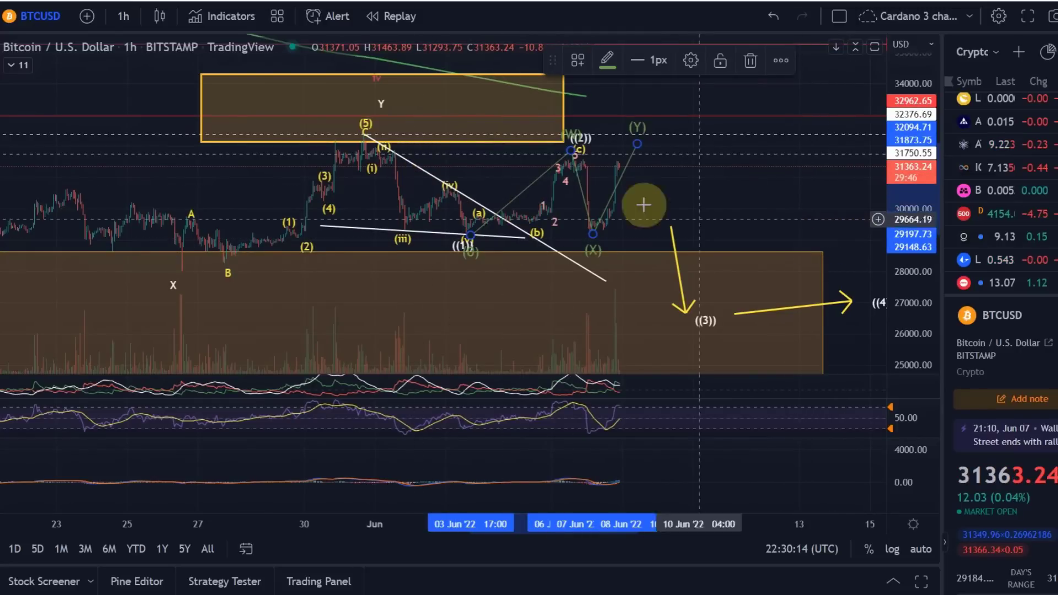
pyautogui.scroll(2, 331, 138)
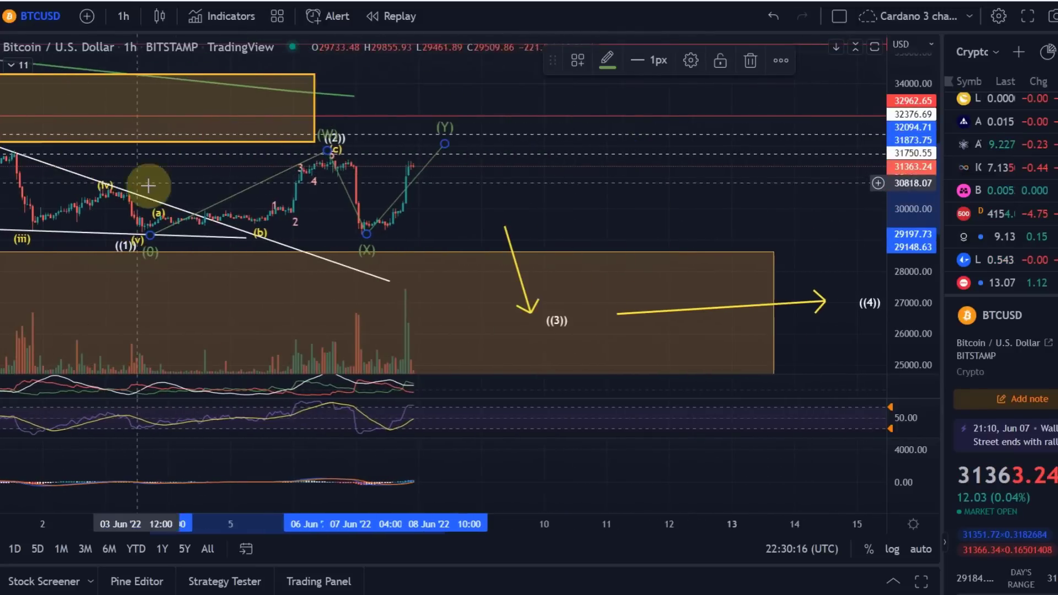
pyautogui.moveTo(148, 185); pyautogui.dragTo(708, 184)
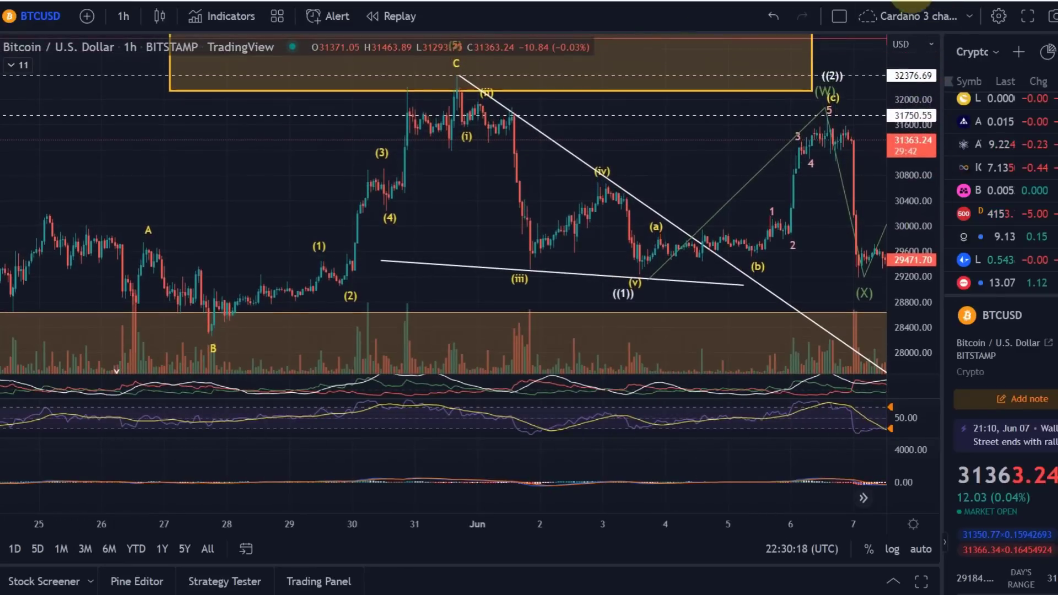
pyautogui.moveTo(630, 177); pyautogui.dragTo(578, 193)
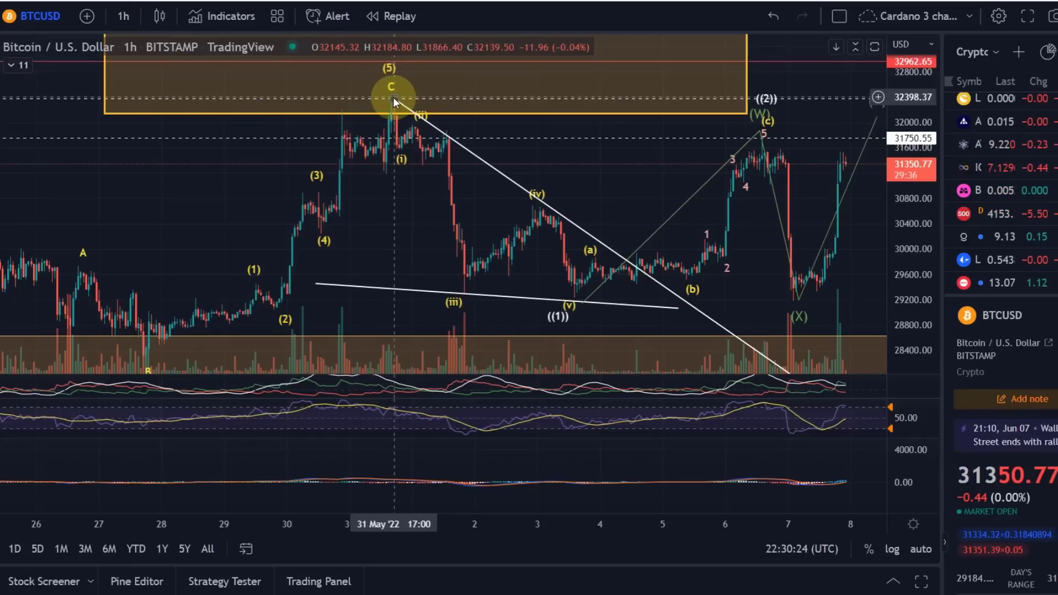
pyautogui.moveTo(623, 182); pyautogui.dragTo(508, 191)
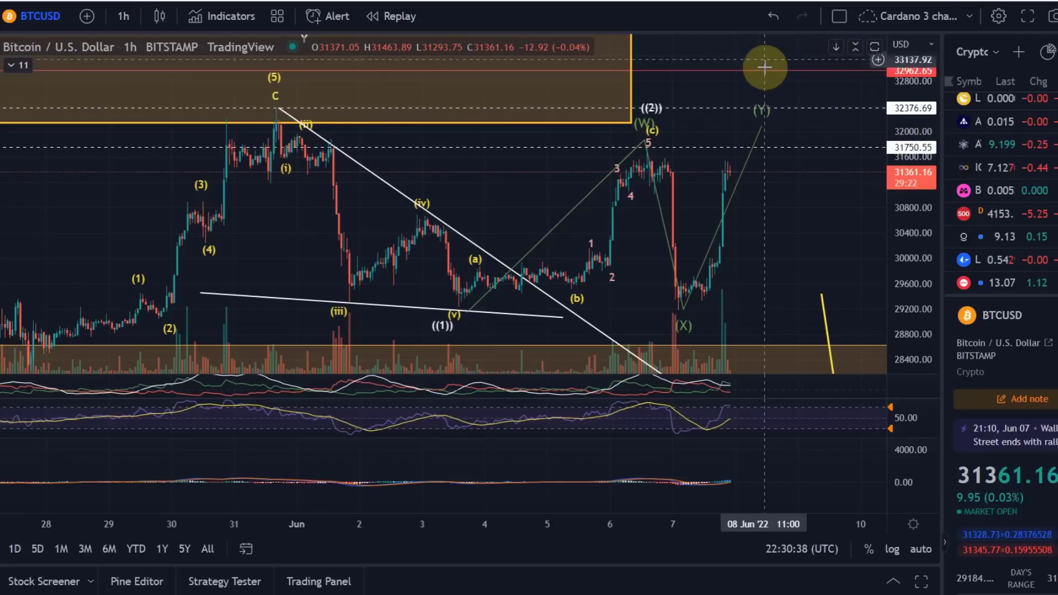
pyautogui.click(760, 128)
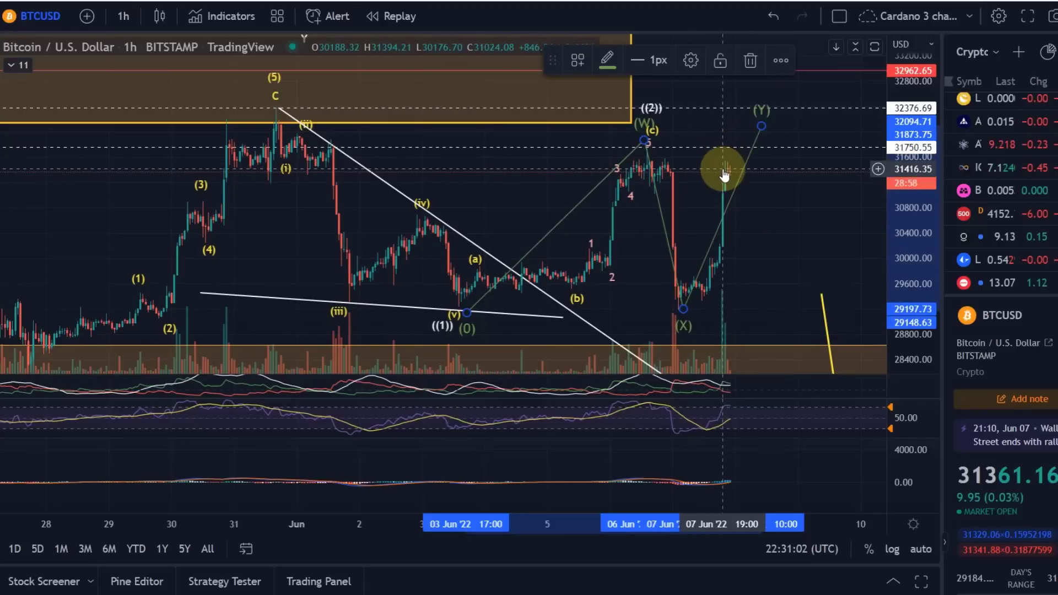
pyautogui.scroll(-5, 701, 188)
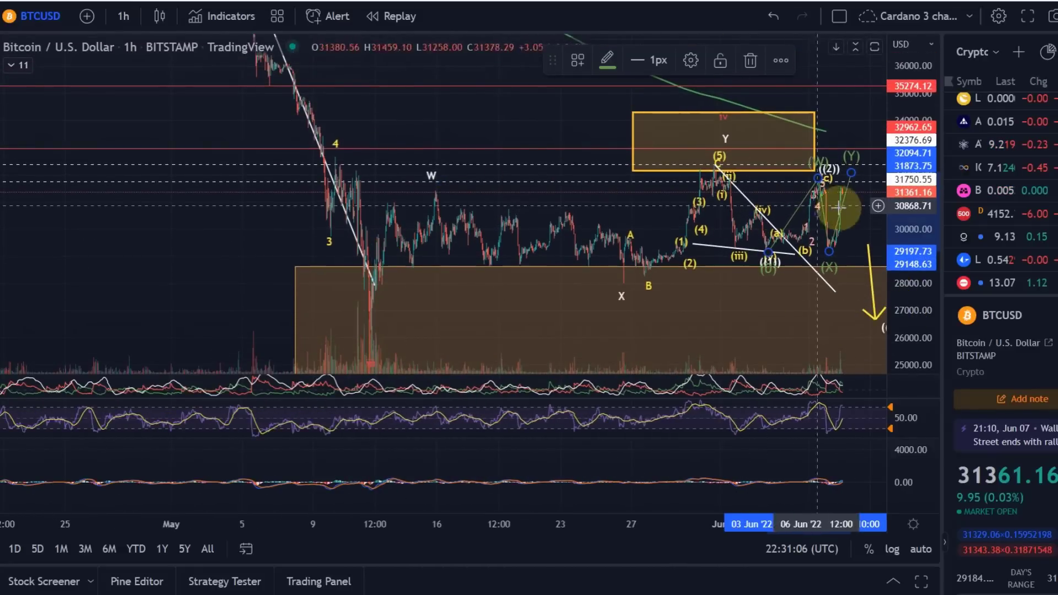
pyautogui.click(720, 316)
pyautogui.moveTo(719, 316); pyautogui.dragTo(514, 276)
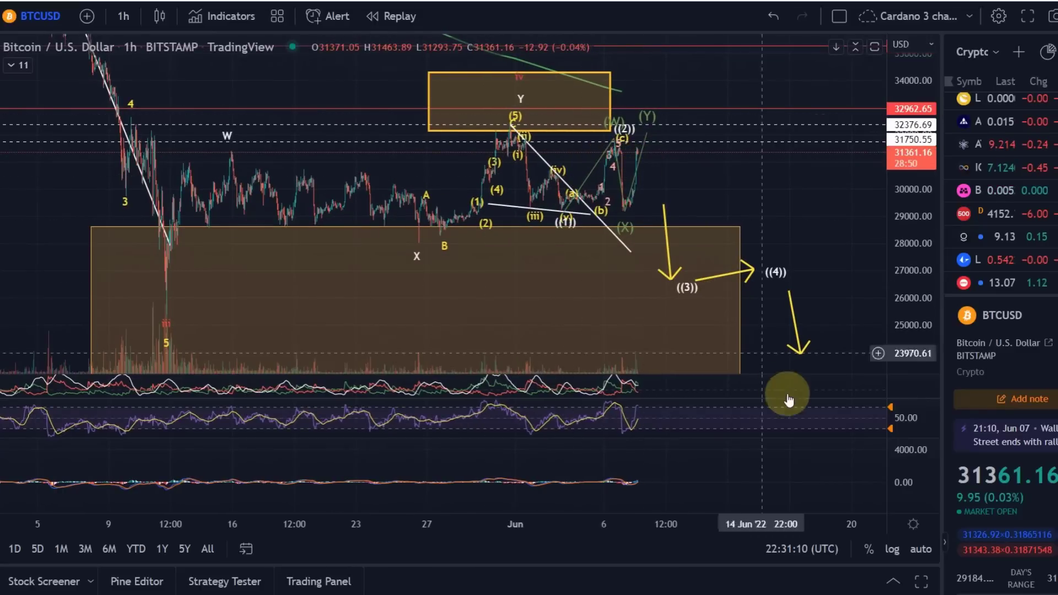
pyautogui.scroll(5, 557, 154)
pyautogui.moveTo(307, 188); pyautogui.dragTo(813, 213)
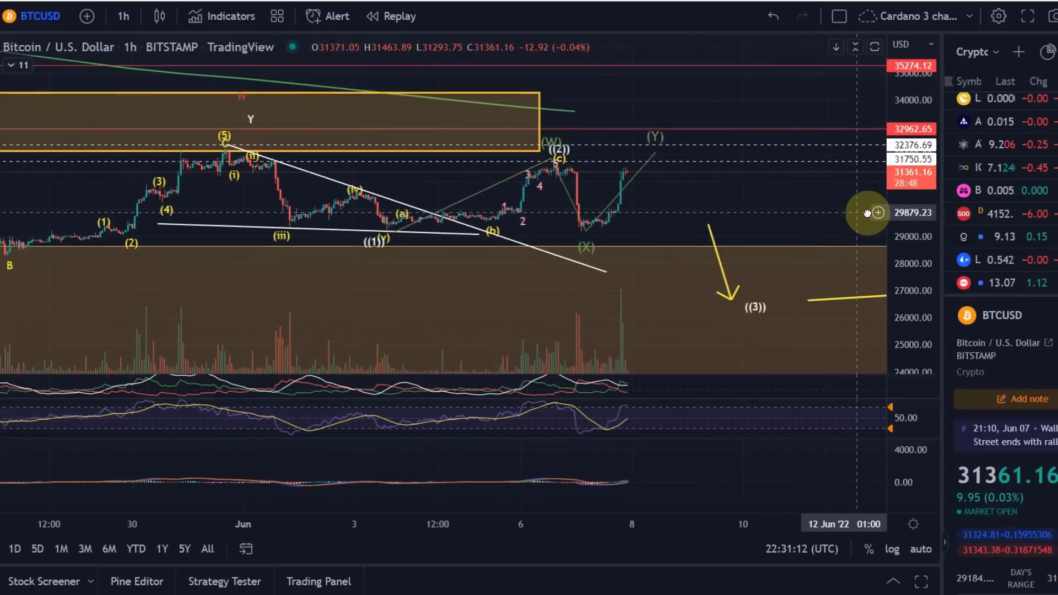
pyautogui.moveTo(608, 217); pyautogui.dragTo(787, 167)
# Delete the W-X-Y wave and undo the accidental move of the dashed 32376.69 level
pyautogui.press('Escape')
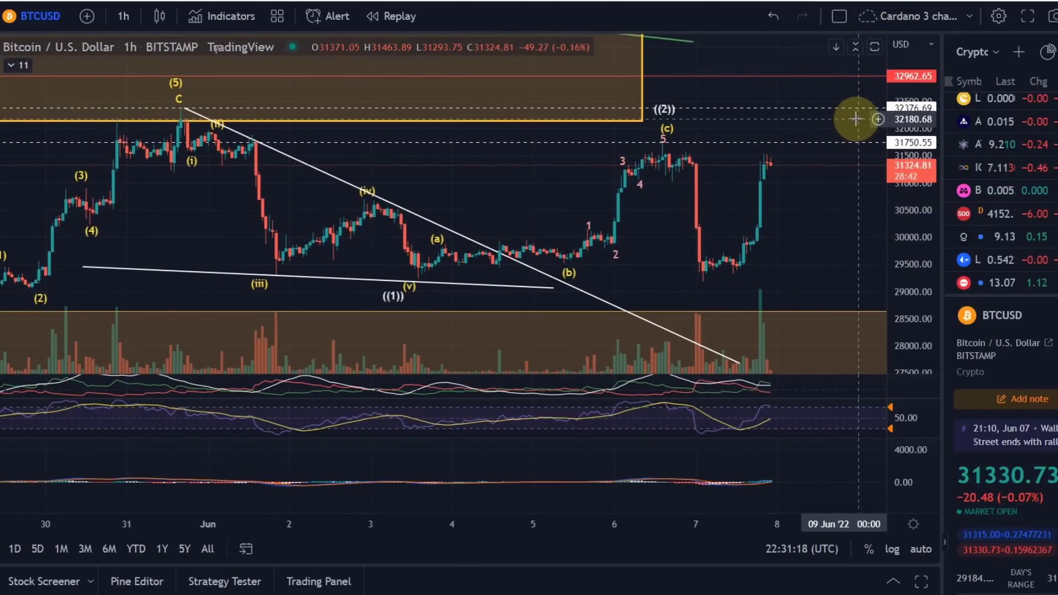
pyautogui.hscroll(-5, 751, 109)
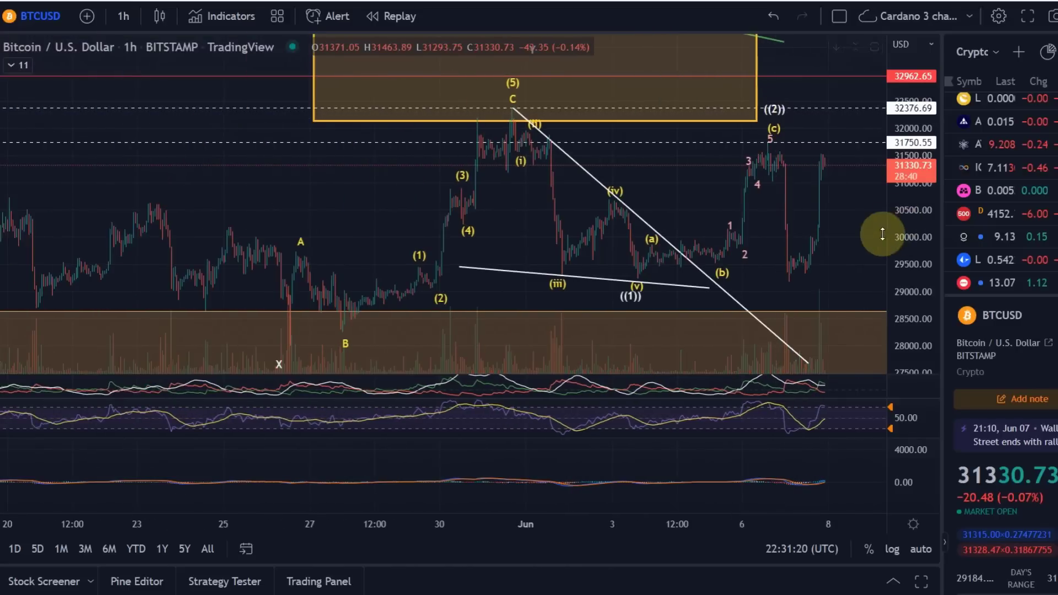
pyautogui.moveTo(882, 234); pyautogui.dragTo(727, 218)
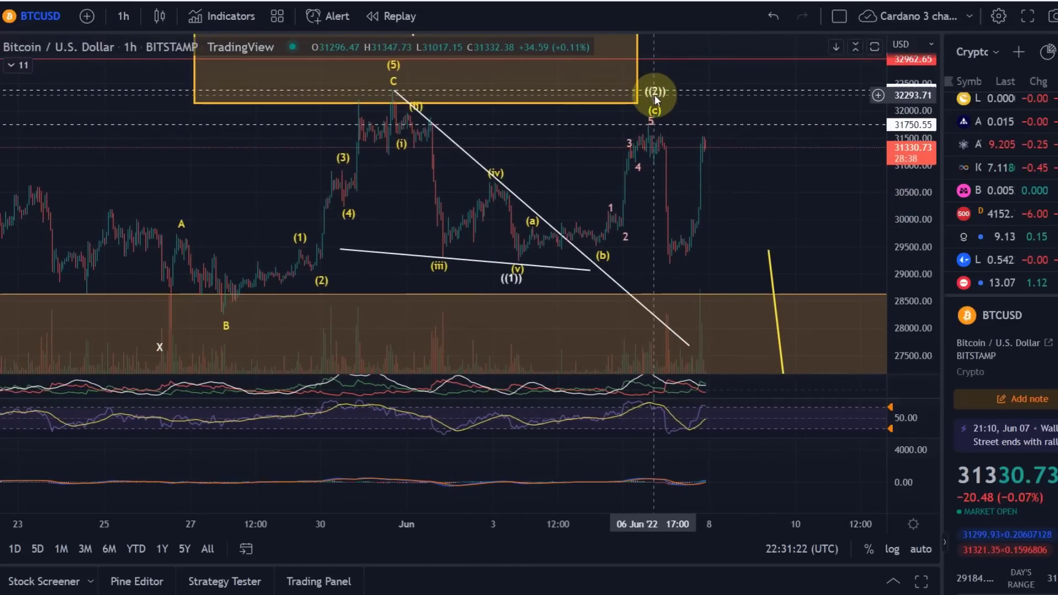
pyautogui.moveTo(655, 95)
pyautogui.mouseDown()
pyautogui.moveTo(702, 101)
pyautogui.moveTo(683, 106)
pyautogui.moveTo(711, 114)
pyautogui.mouseUp()
pyautogui.click(774, 16)
# Compress the price scale to fit the ((3)) and ((4)) projection arrows
pyautogui.scroll(-2, 821, 286)
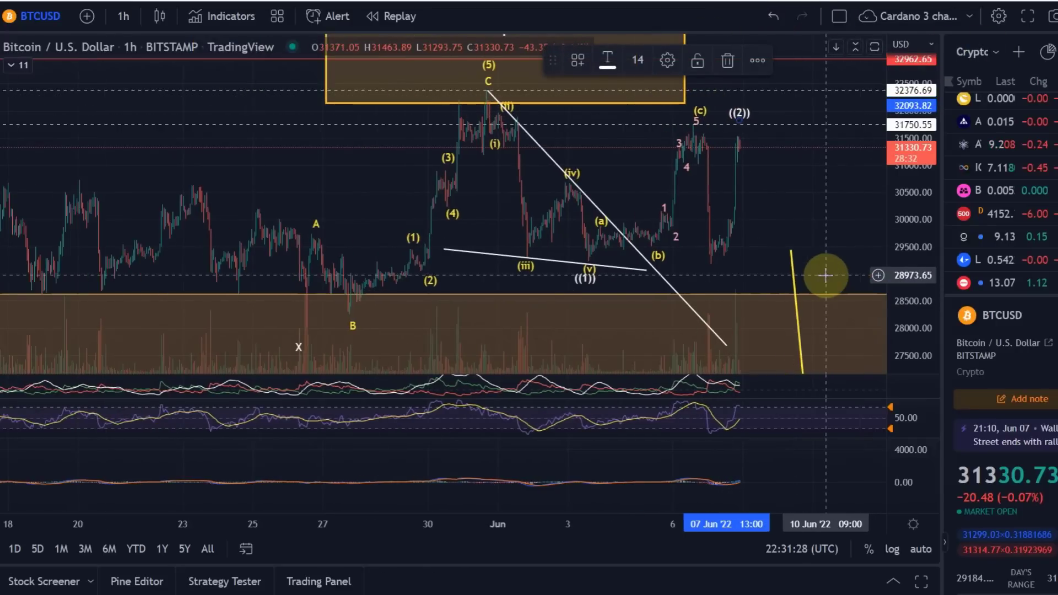
pyautogui.moveTo(834, 187); pyautogui.dragTo(811, 134)
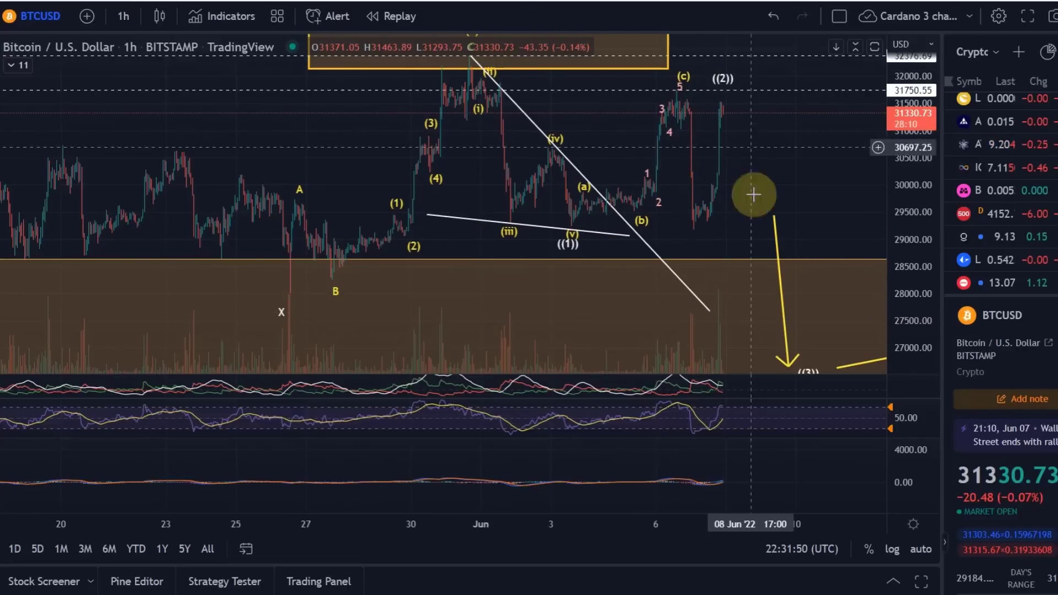
pyautogui.moveTo(815, 111); pyautogui.dragTo(633, 219)
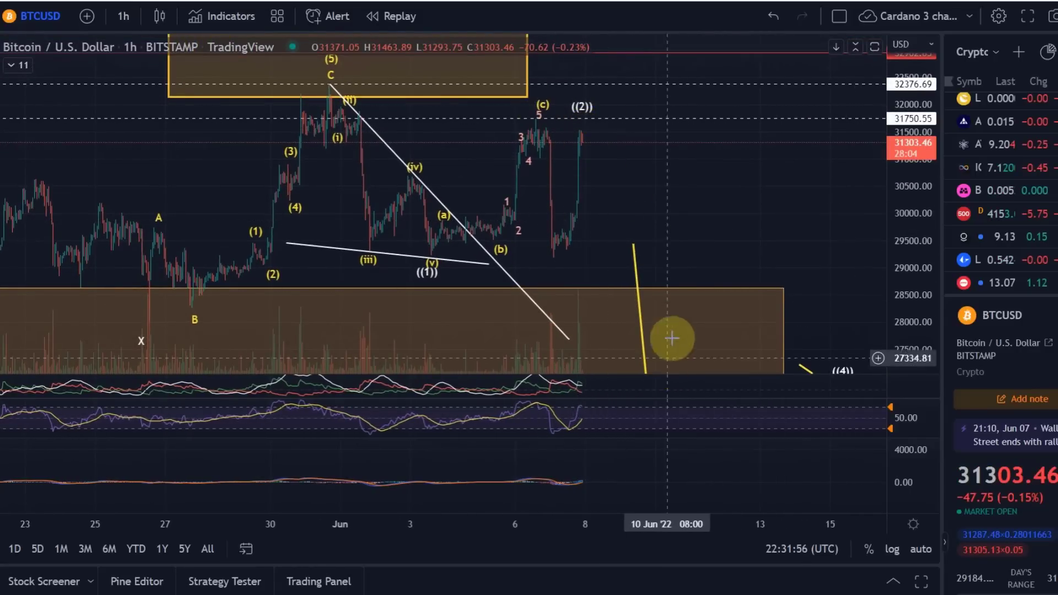
pyautogui.scroll(-5, 682, 252)
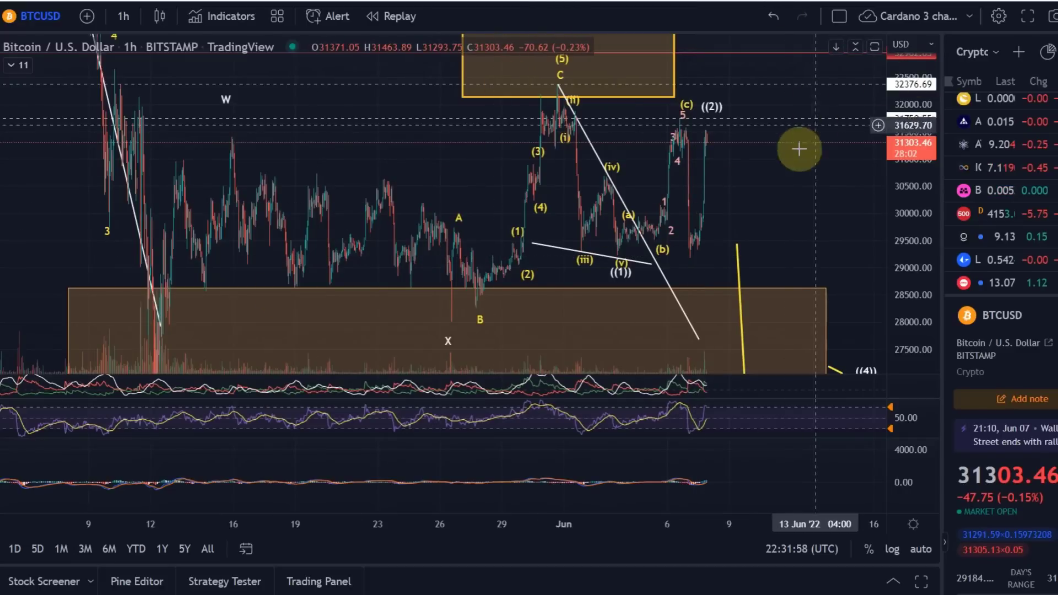
pyautogui.scroll(3, 746, 220)
pyautogui.moveTo(877, 145); pyautogui.dragTo(944, 229)
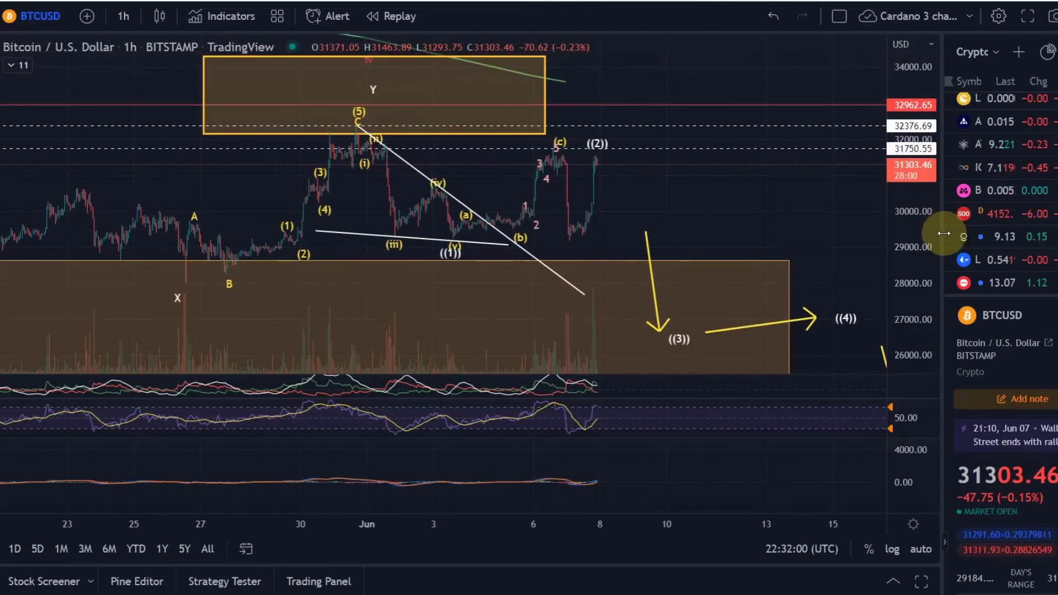
pyautogui.click(124, 14)
pyautogui.click(131, 196)
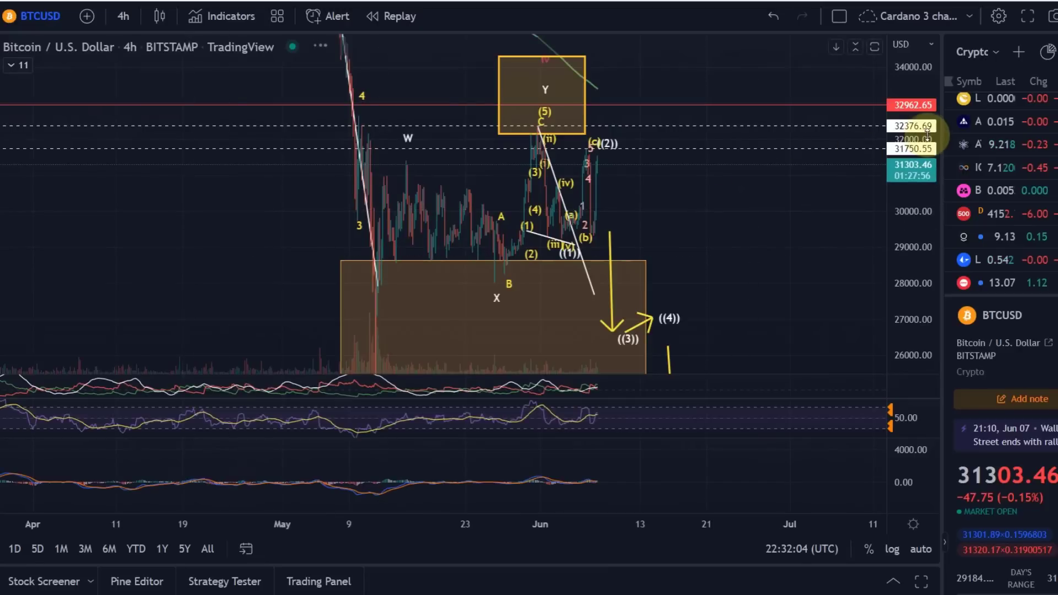
pyautogui.moveTo(925, 126); pyautogui.dragTo(944, 259)
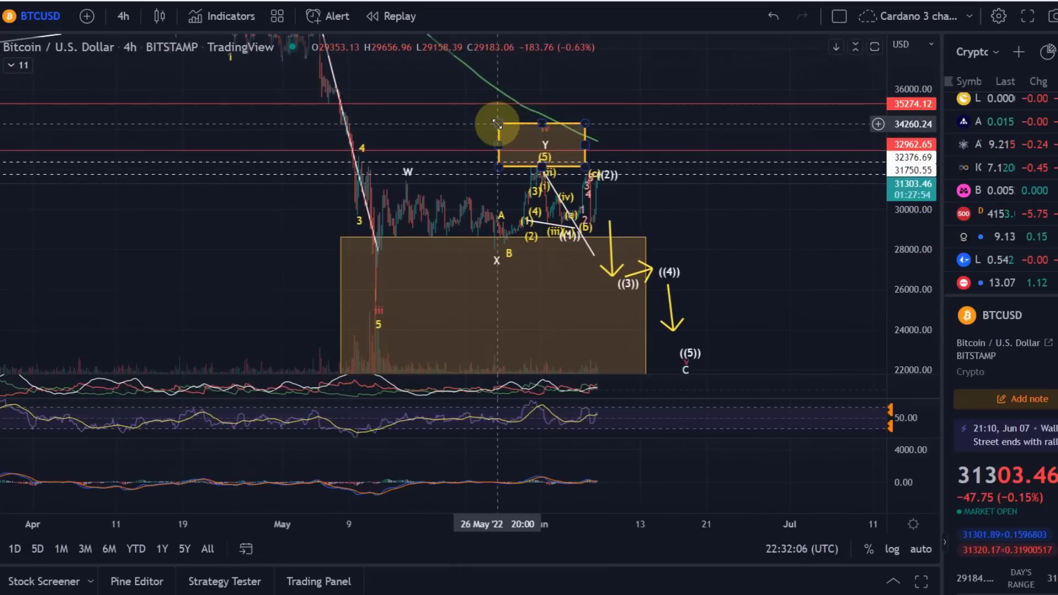
pyautogui.moveTo(656, 248); pyautogui.dragTo(616, 161)
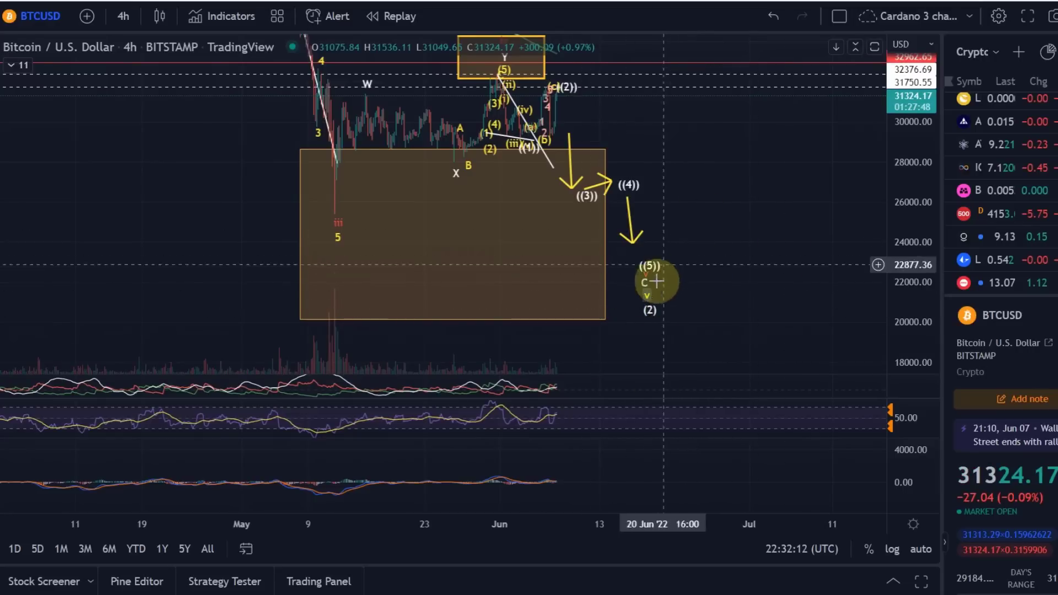
pyautogui.moveTo(701, 184); pyautogui.dragTo(824, 267)
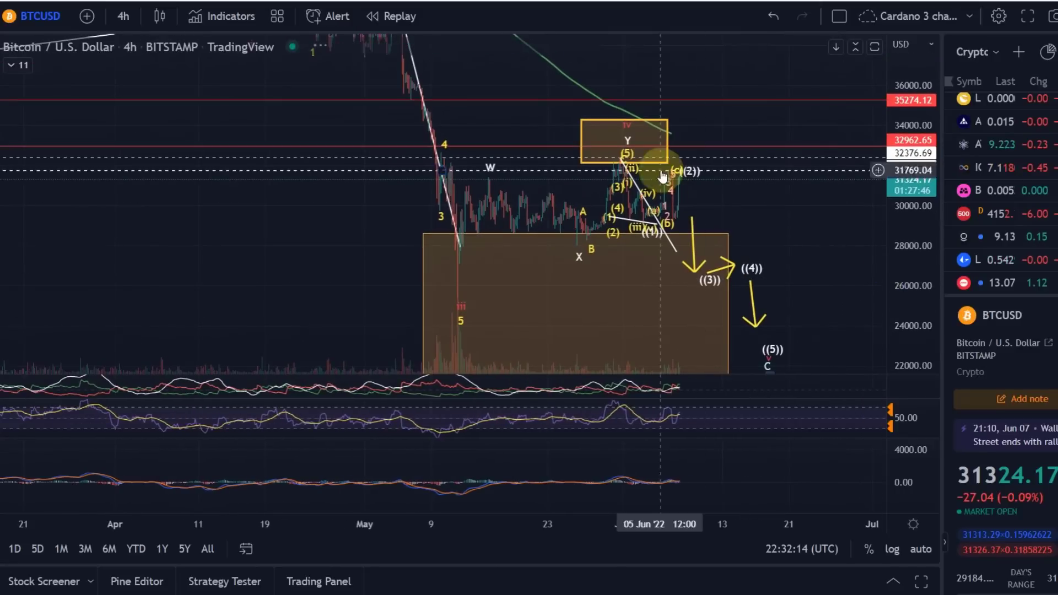
pyautogui.moveTo(703, 265); pyautogui.dragTo(668, 157)
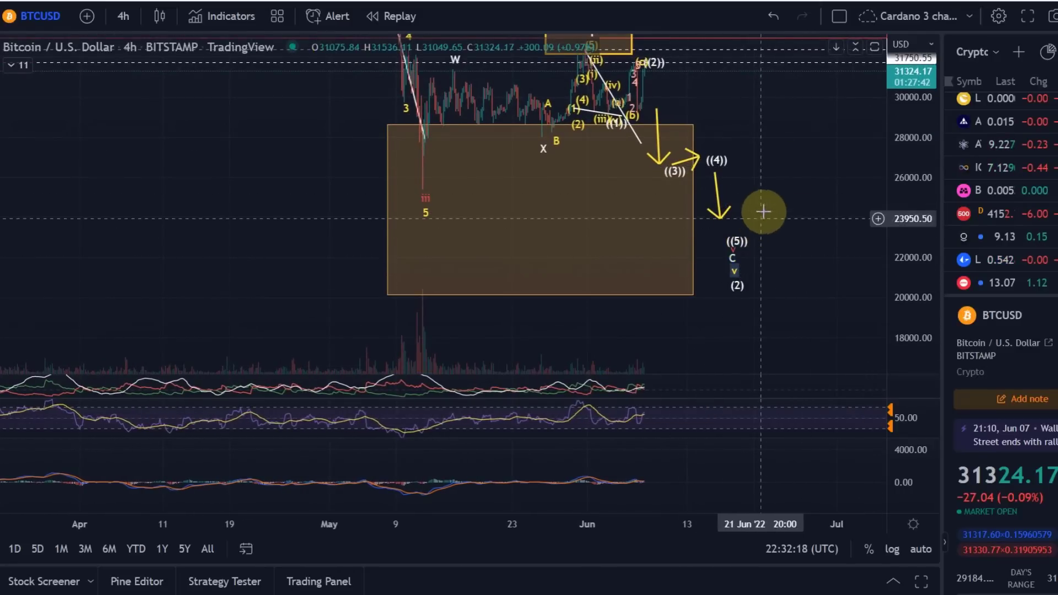
pyautogui.moveTo(843, 168); pyautogui.dragTo(904, 260)
pyautogui.scroll(2, 782, 233)
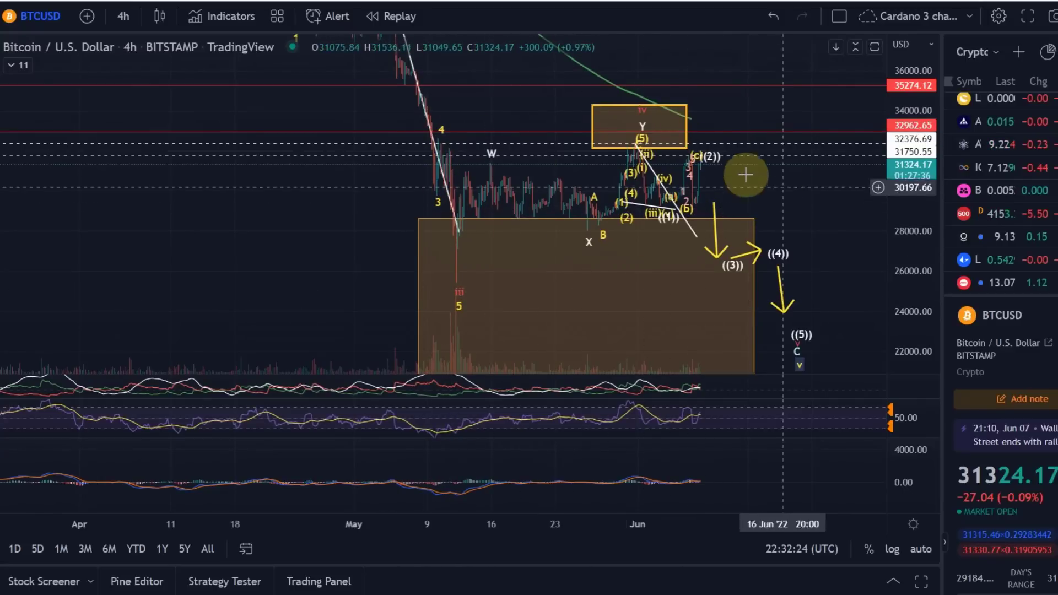
pyautogui.scroll(5, 606, 248)
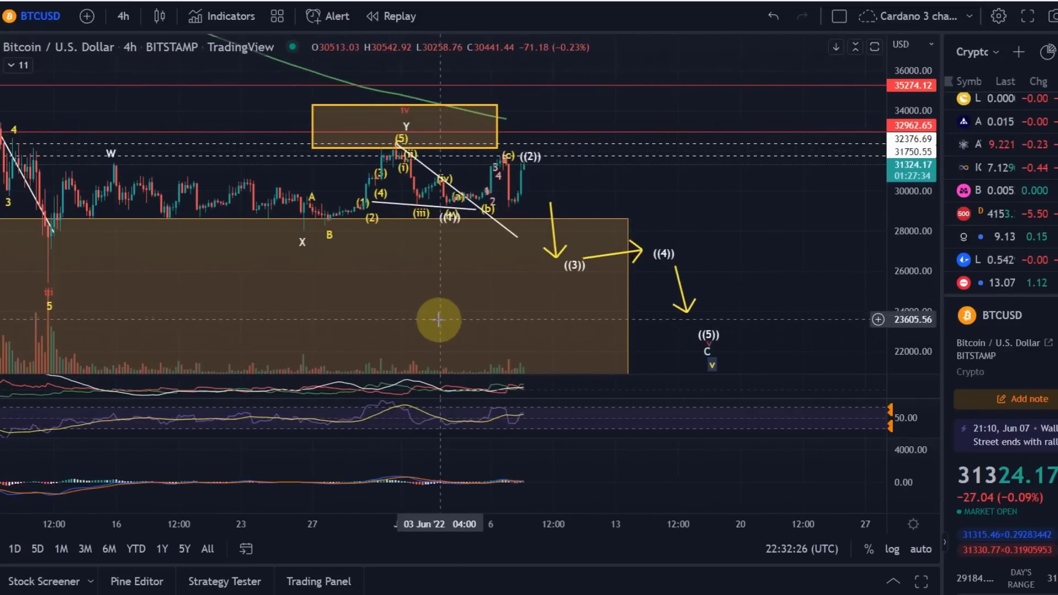
pyautogui.moveTo(264, 320); pyautogui.dragTo(531, 316)
pyautogui.moveTo(896, 250); pyautogui.dragTo(791, 185)
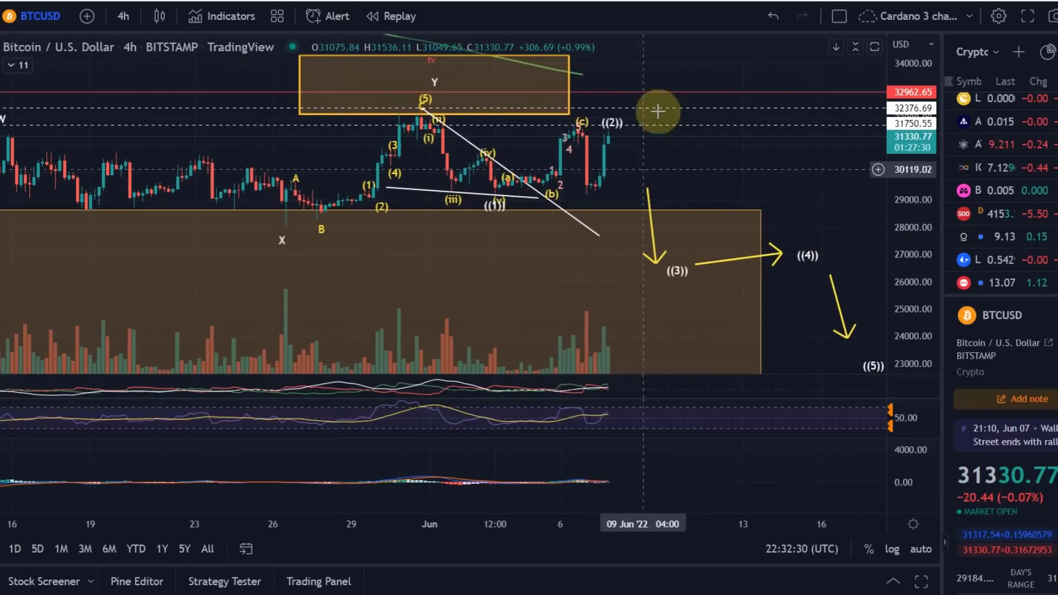
# Switch the BTCUSD chart to 1-hour candles and spread out the recent days
pyautogui.click(129, 22)
pyautogui.click(147, 118)
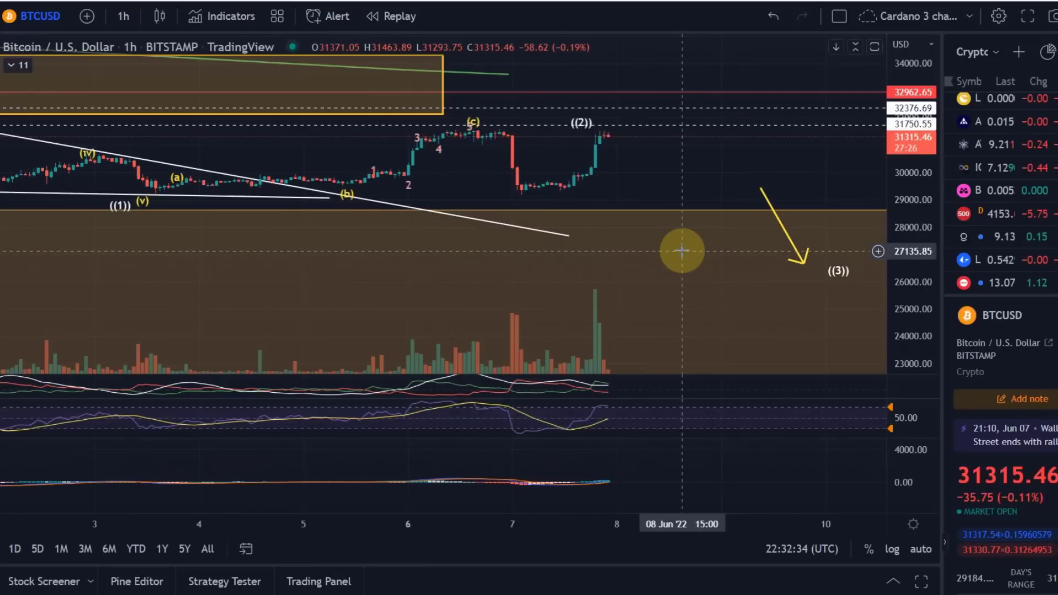
pyautogui.scroll(-5, 681, 251)
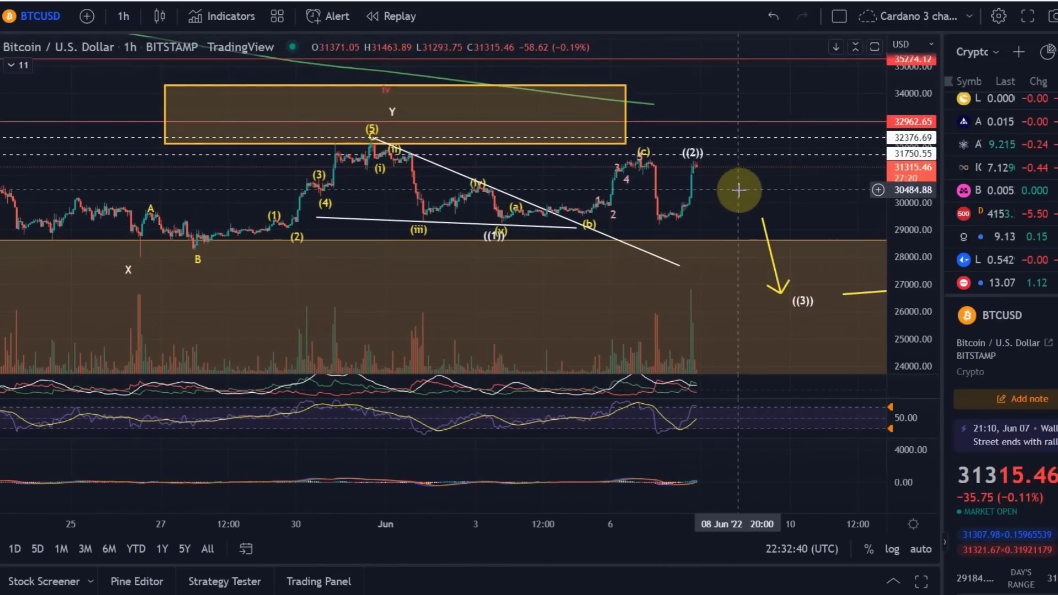
pyautogui.moveTo(747, 197); pyautogui.dragTo(912, 290)
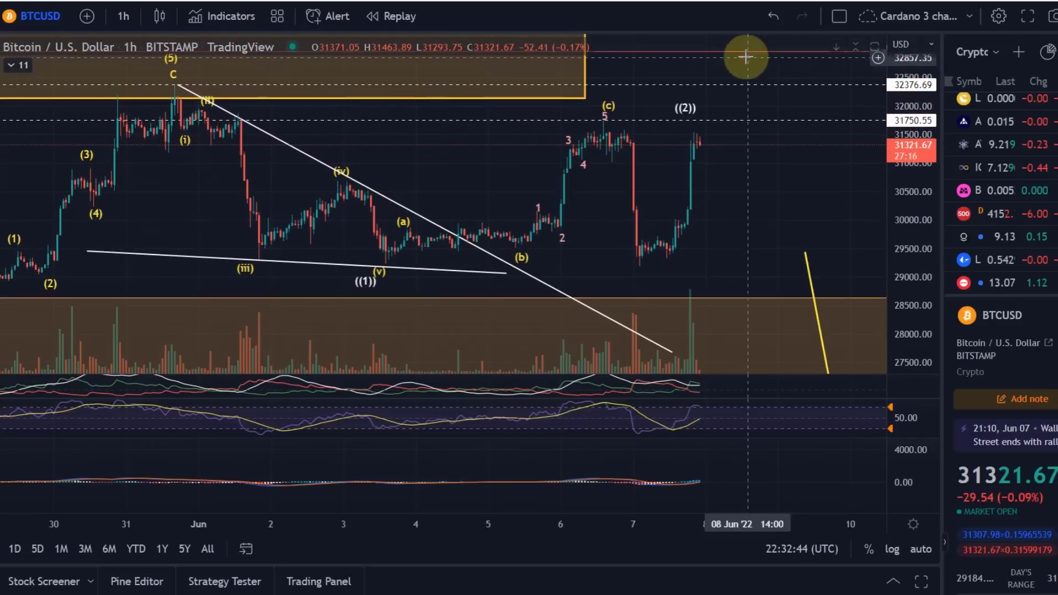
# Select the ((2)) and then the ((1)) wave labels to examine the sub-waves
pyautogui.click(696, 105)
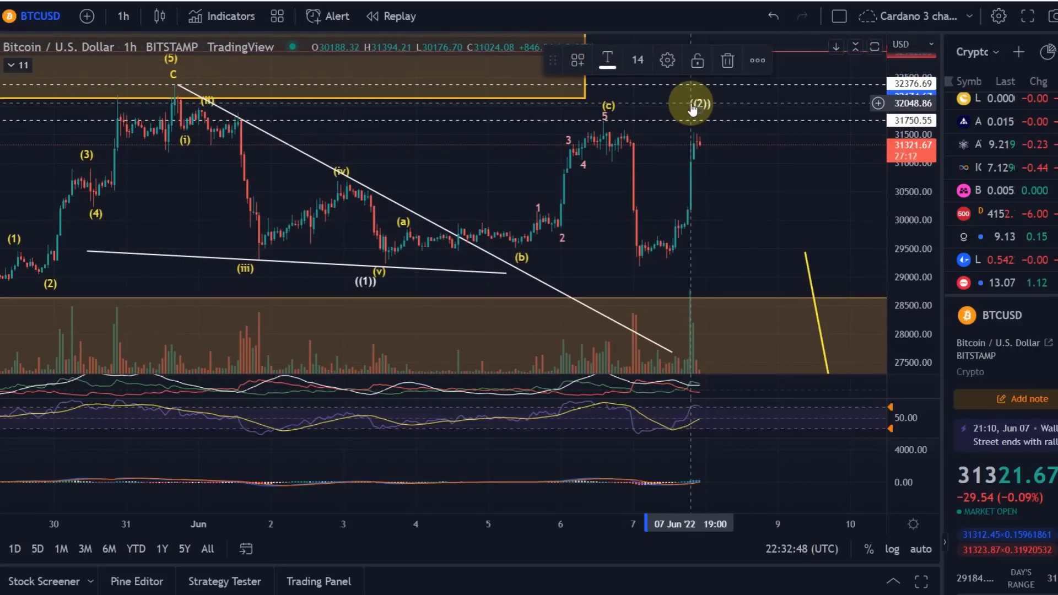
pyautogui.scroll(-3, 683, 111)
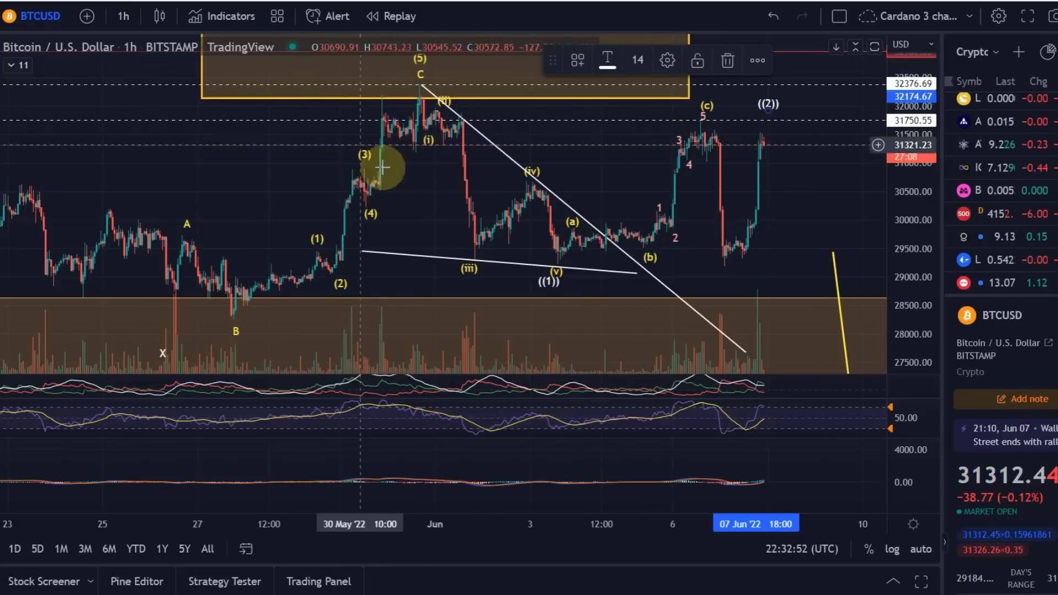
pyautogui.click(555, 286)
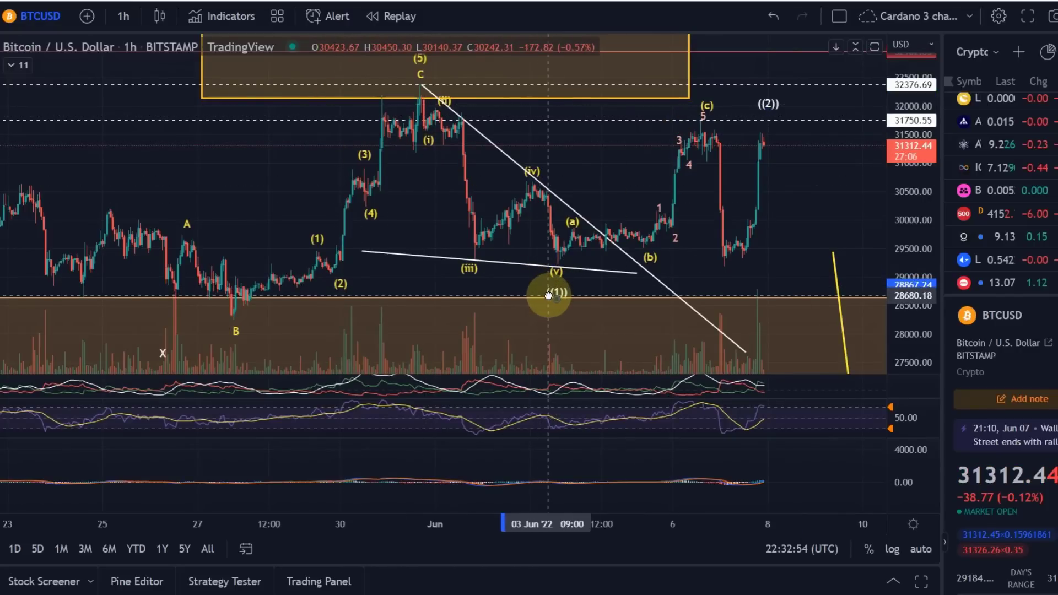
pyautogui.click(549, 295)
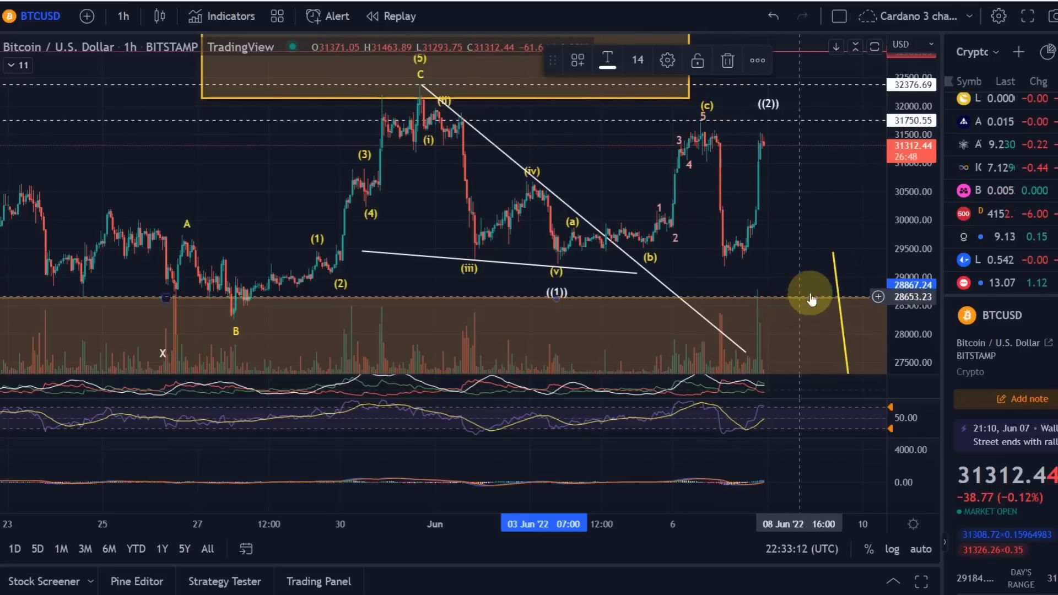
pyautogui.moveTo(687, 255); pyautogui.dragTo(683, 271)
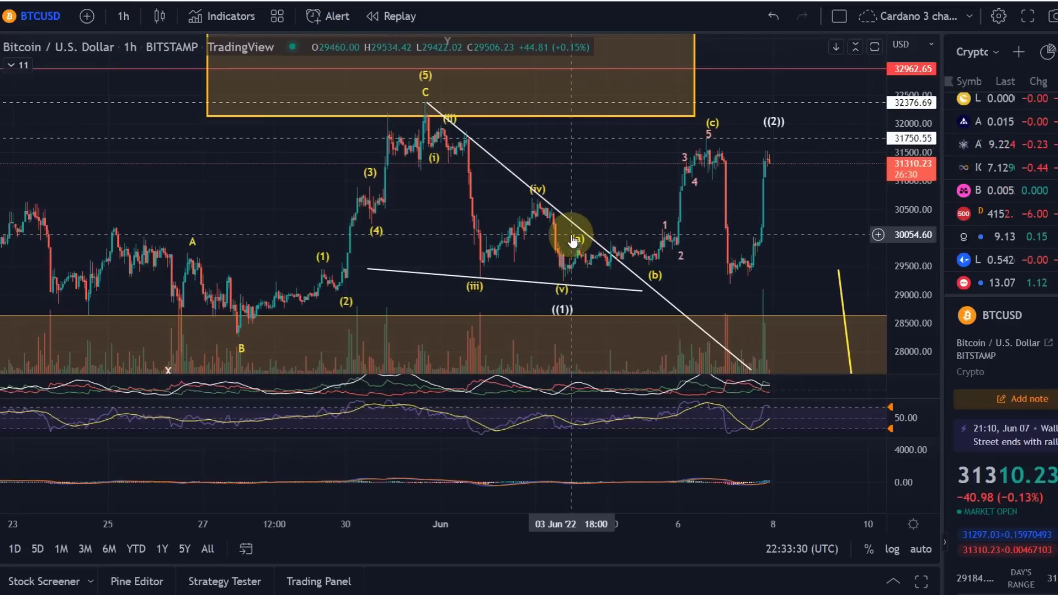
# Place (a) at the June 6 top, (b) beside the recent high and (c) at the June 7 low
pyautogui.moveTo(573, 240); pyautogui.dragTo(624, 190)
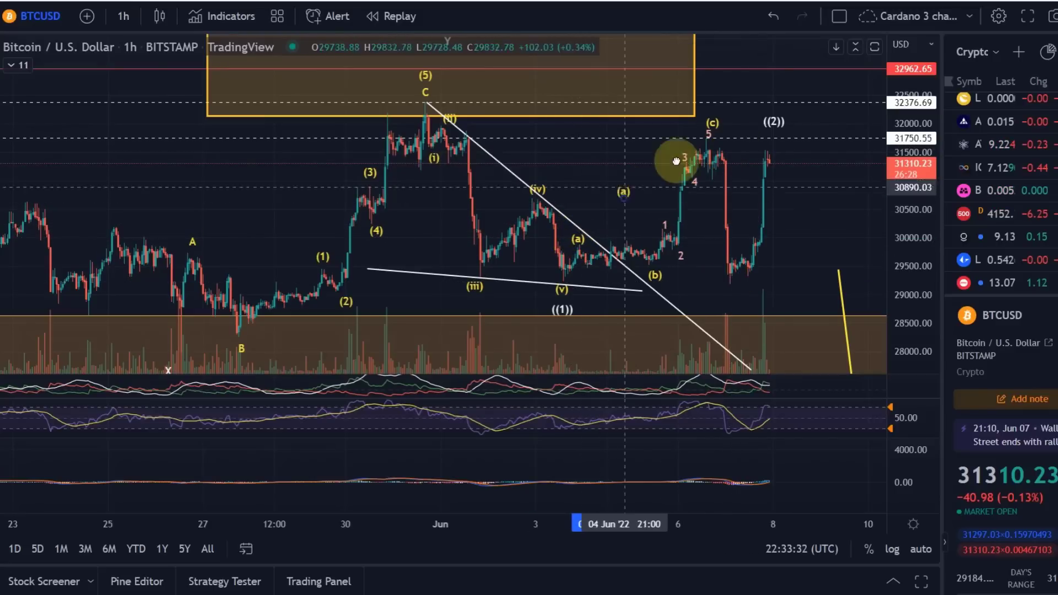
pyautogui.moveTo(676, 161); pyautogui.dragTo(722, 141)
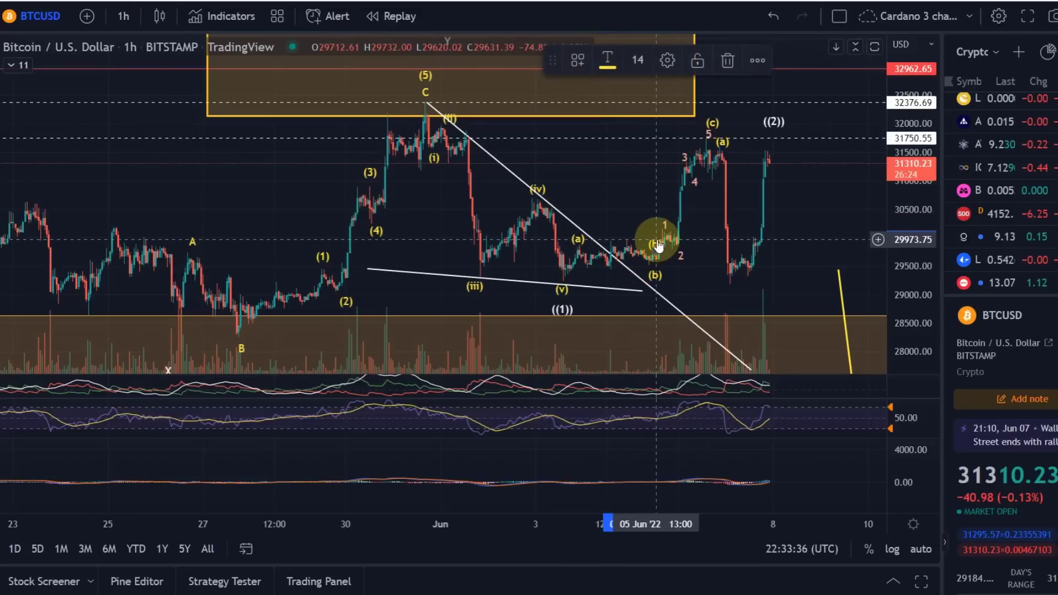
pyautogui.moveTo(657, 245); pyautogui.dragTo(708, 188)
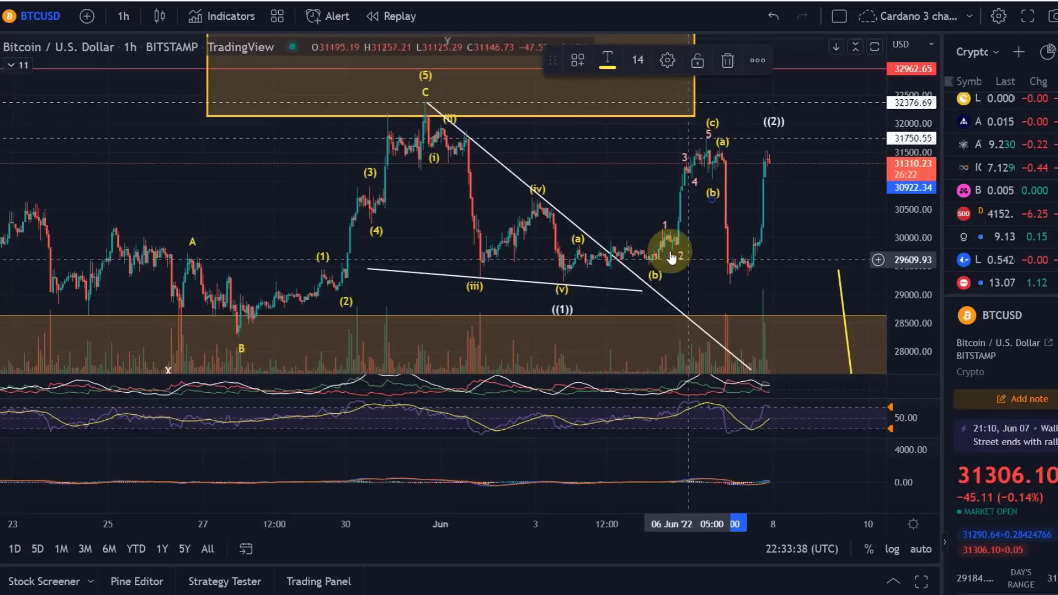
pyautogui.moveTo(713, 199); pyautogui.dragTo(750, 174)
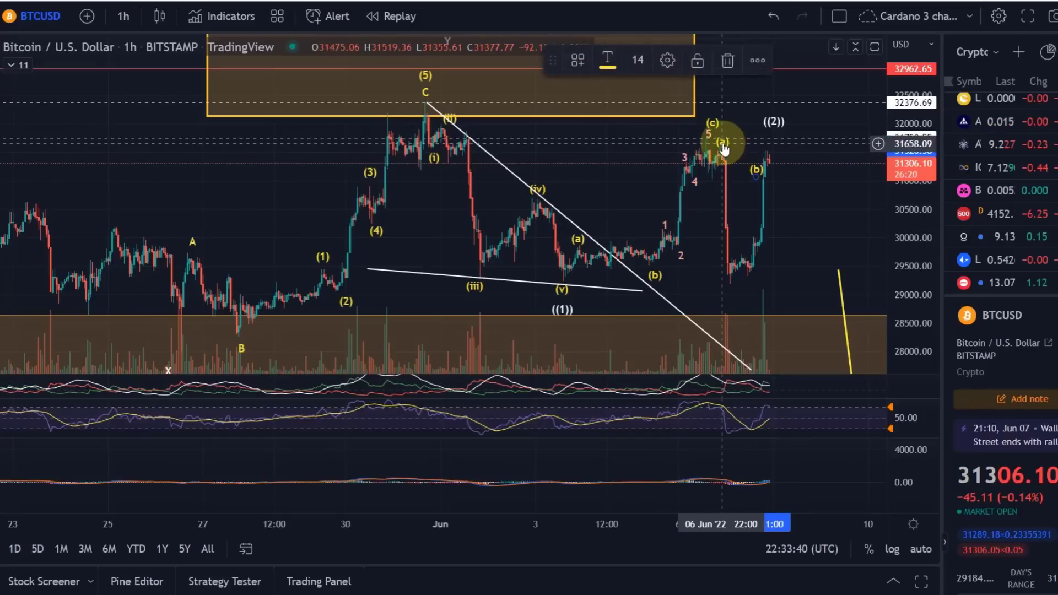
pyautogui.moveTo(754, 177); pyautogui.dragTo(722, 142)
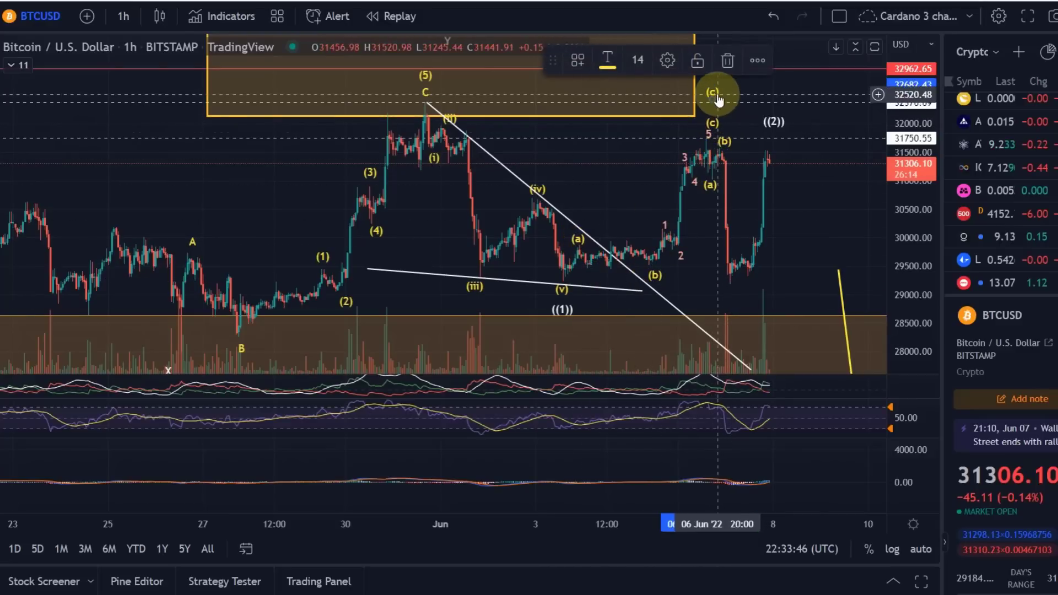
pyautogui.moveTo(724, 142); pyautogui.dragTo(731, 293)
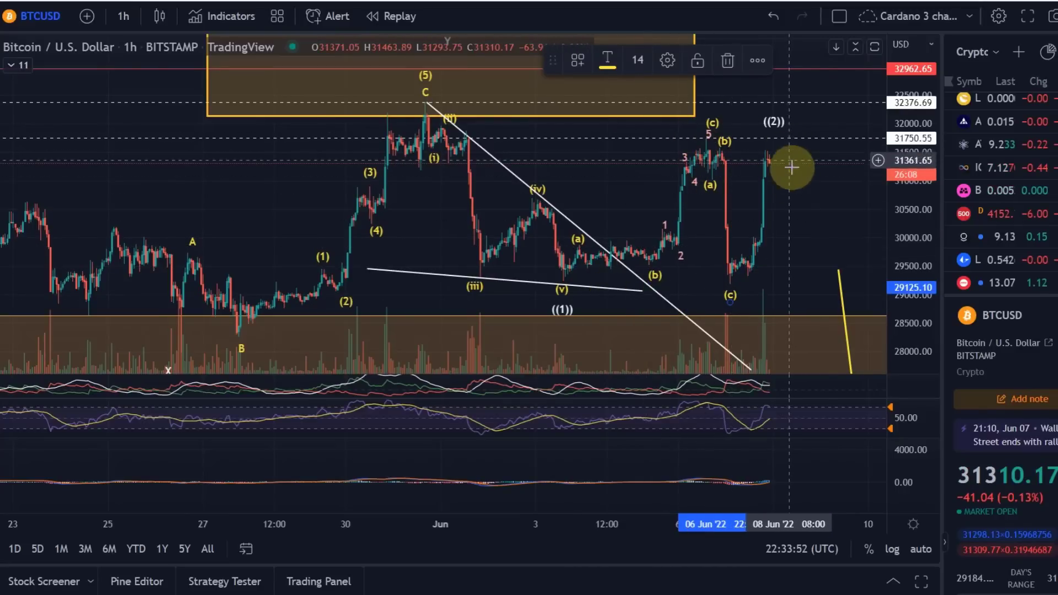
pyautogui.moveTo(815, 266); pyautogui.dragTo(758, 253)
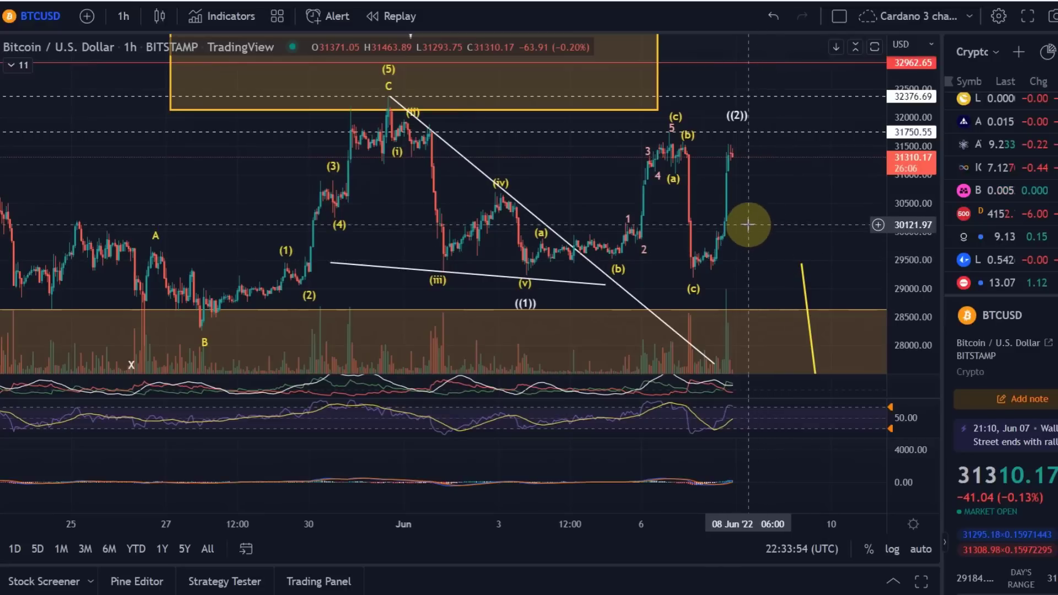
pyautogui.scroll(1, 772, 222)
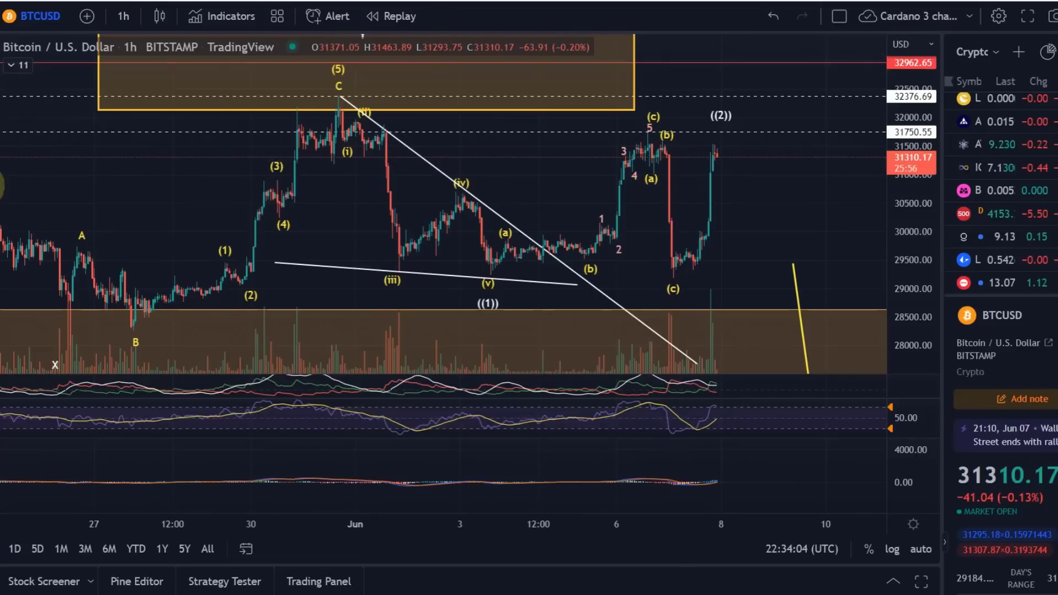
# Draw an Elliott impulse wave from the (c) low, with iii at the ((2)) peak and v higher
pyautogui.click(2, 186)
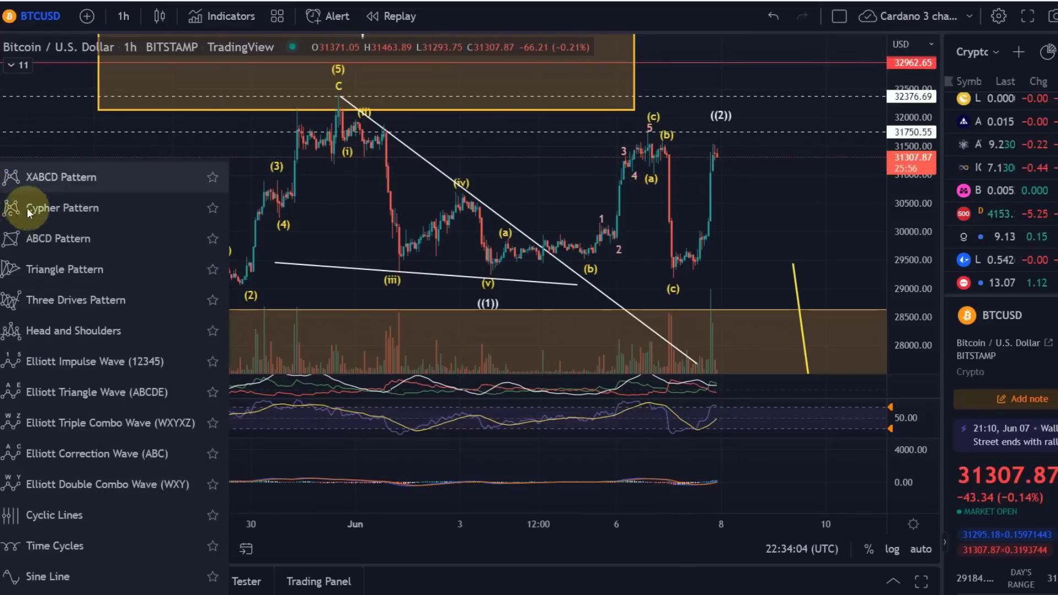
pyautogui.click(138, 359)
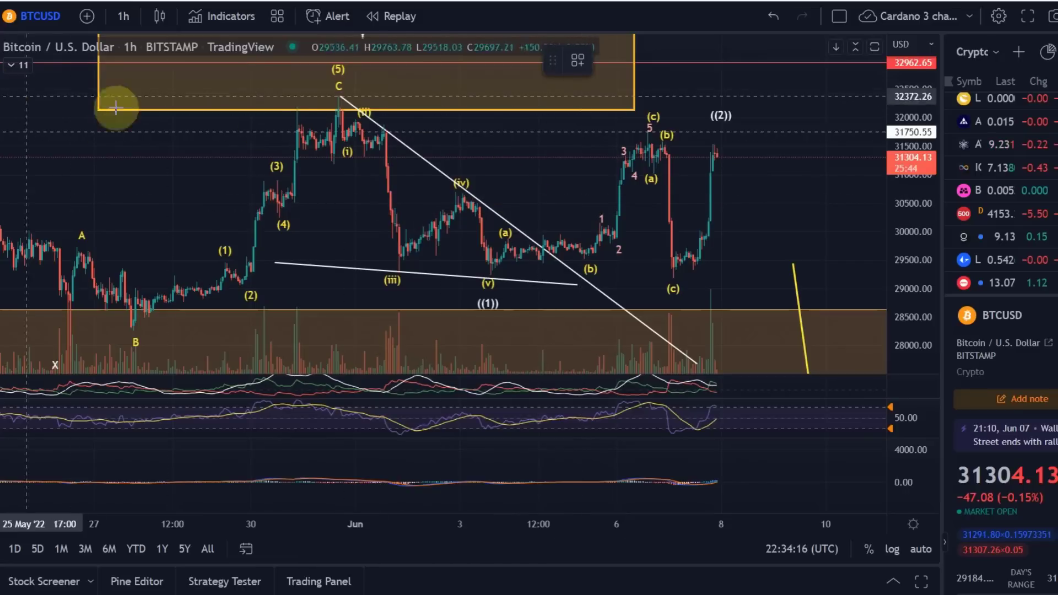
pyautogui.click(672, 270)
pyautogui.click(686, 248)
pyautogui.click(697, 262)
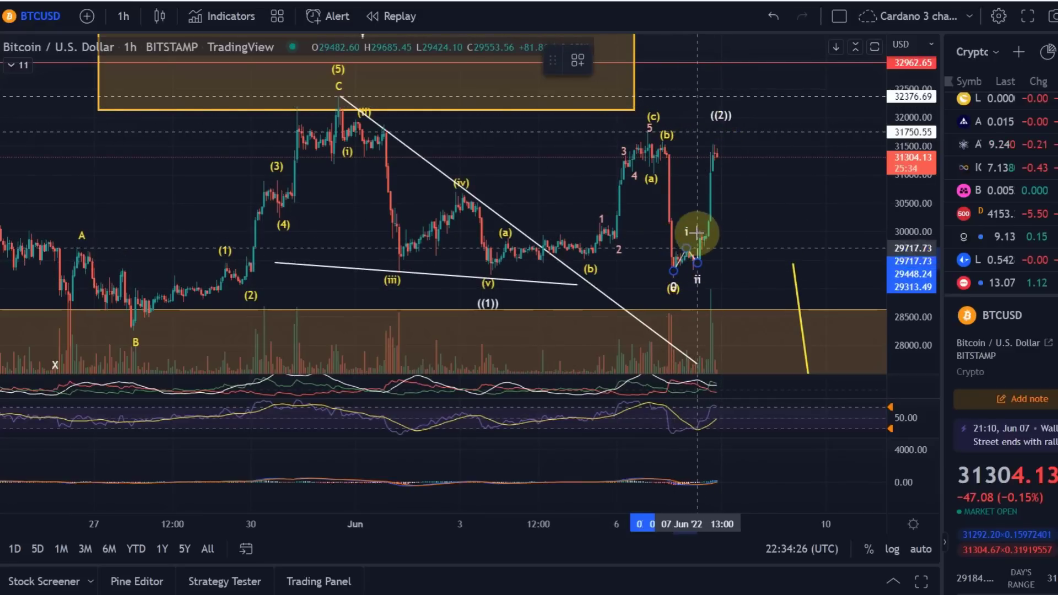
pyautogui.click(712, 147)
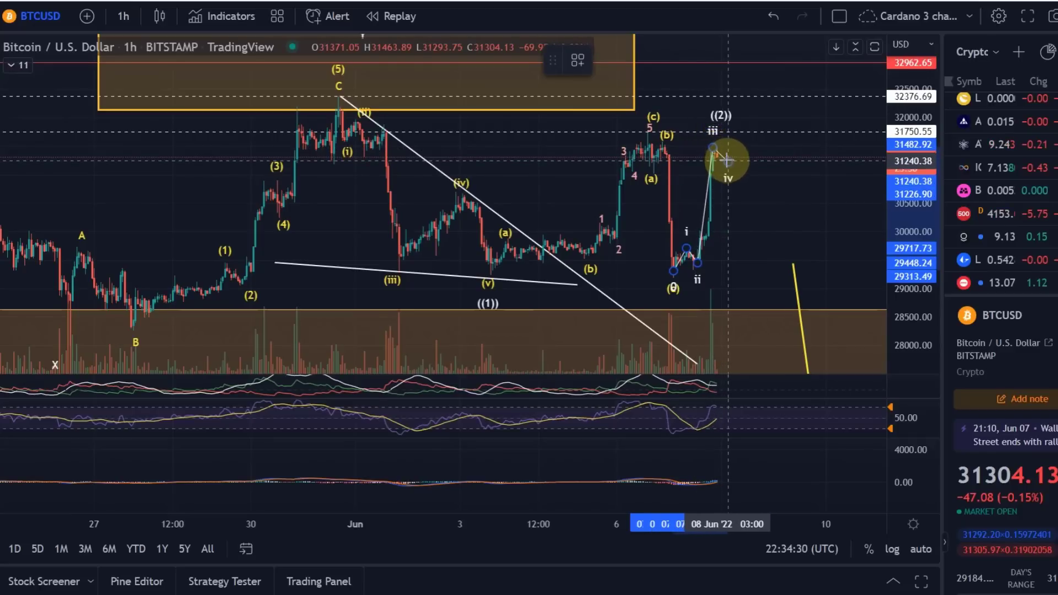
pyautogui.click(727, 160)
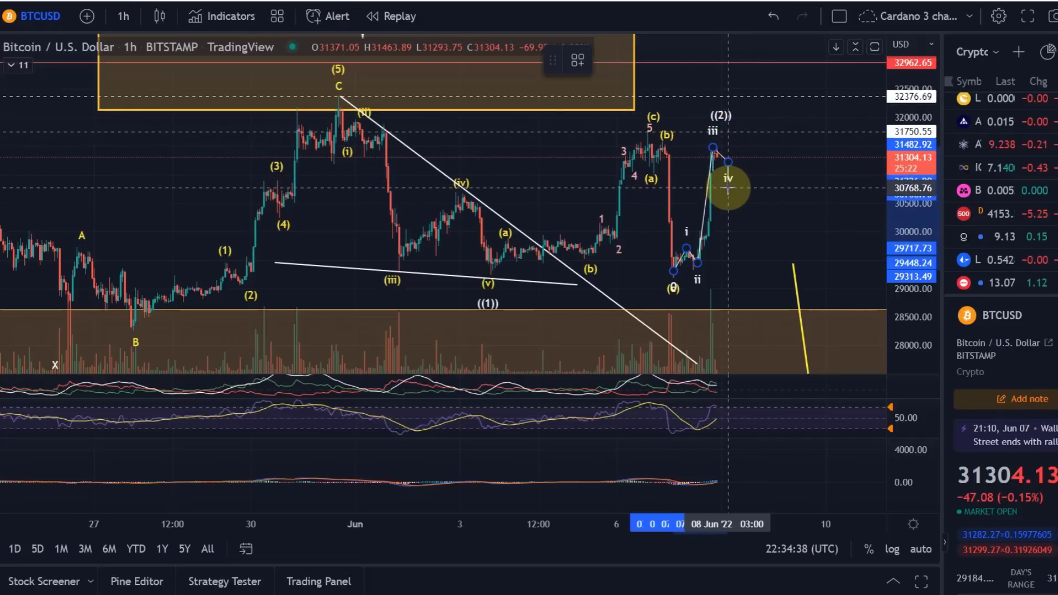
pyautogui.click(746, 110)
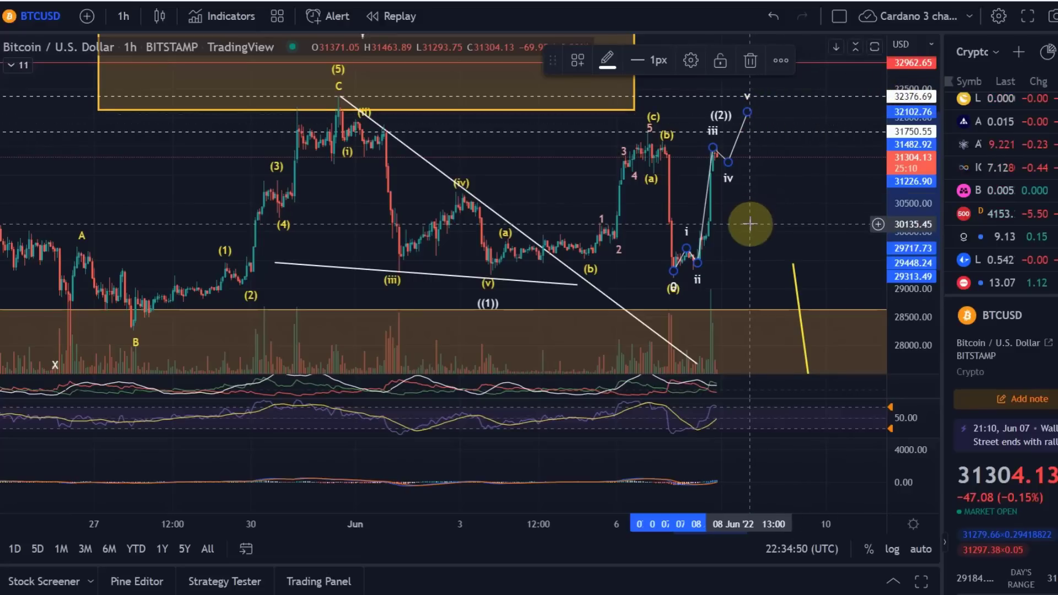
# Nudge the ((2)) label slightly up and right, then delete the i–v wave path
pyautogui.click(731, 188)
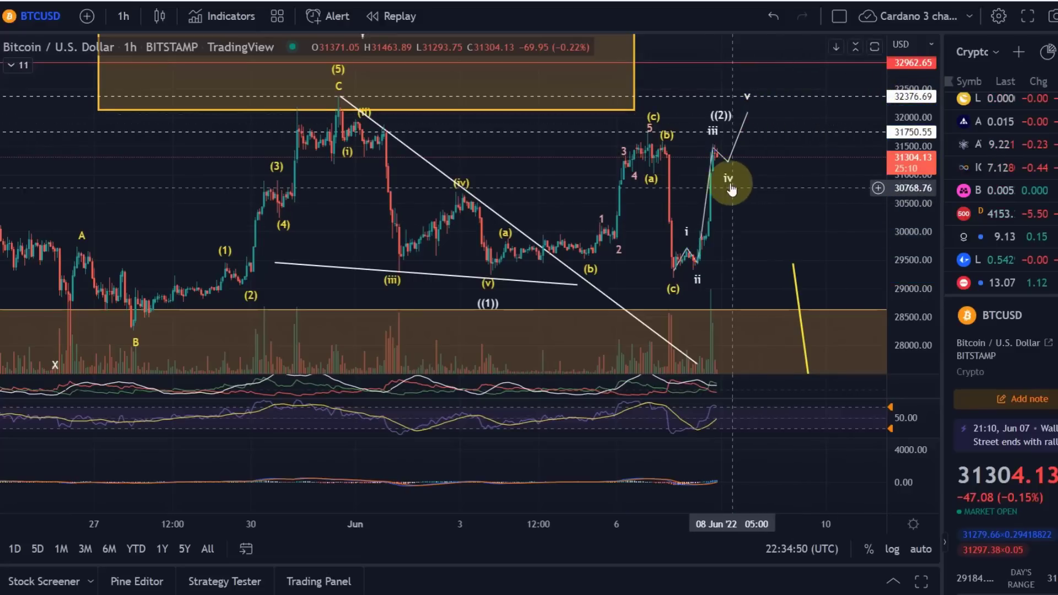
pyautogui.click(749, 115)
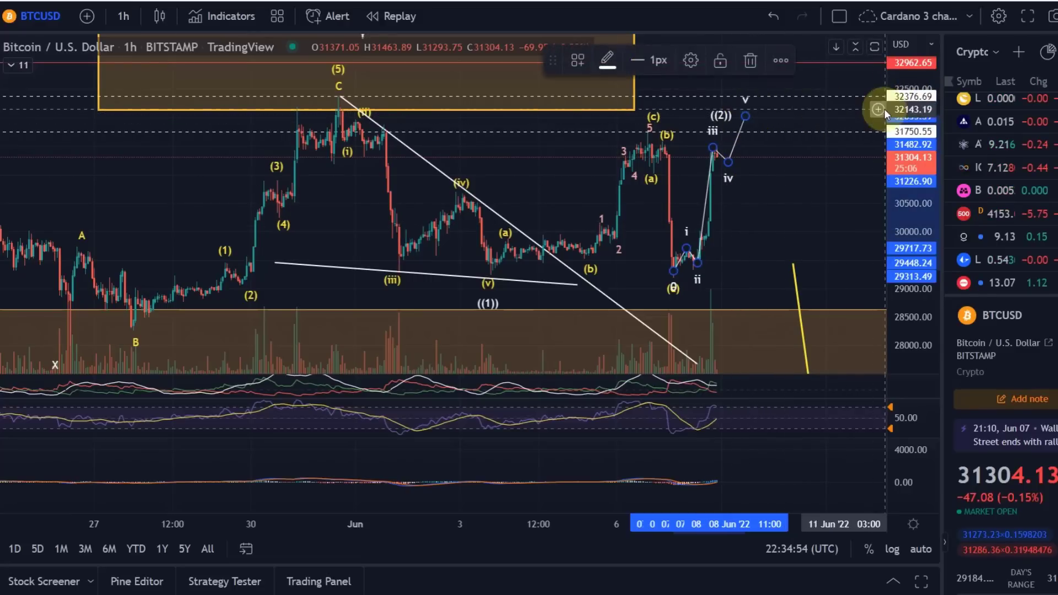
pyautogui.click(793, 198)
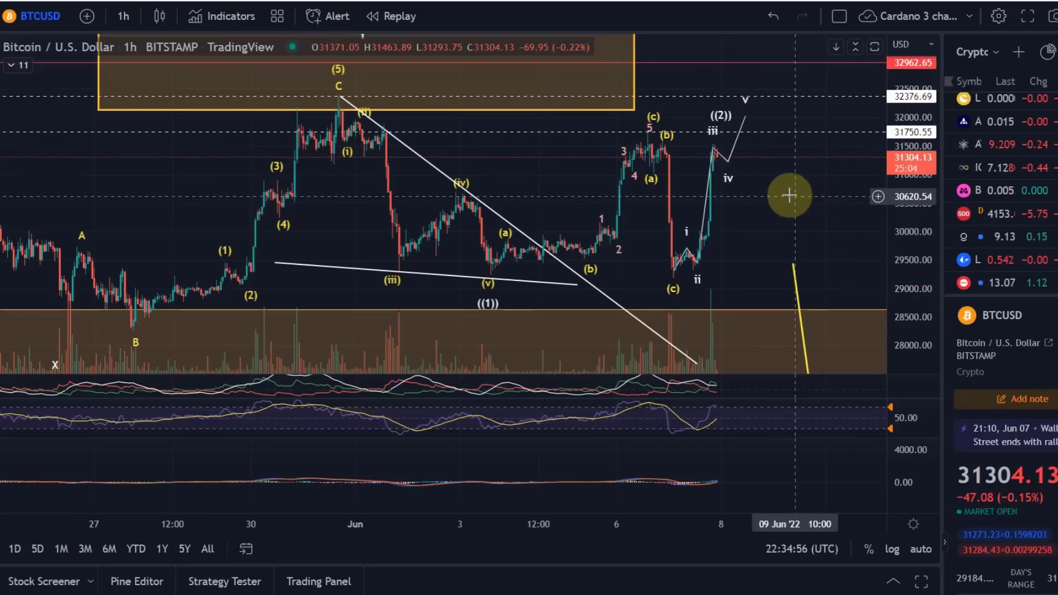
pyautogui.scroll(4, 716, 187)
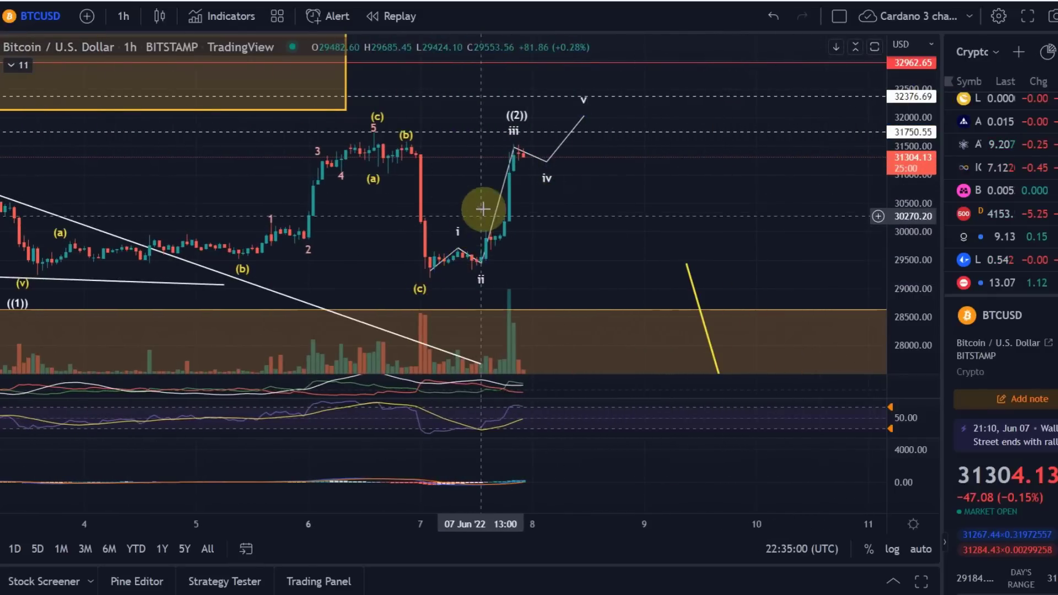
pyautogui.moveTo(519, 112)
pyautogui.mouseDown()
pyautogui.moveTo(522, 99)
pyautogui.moveTo(526, 111)
pyautogui.mouseUp()
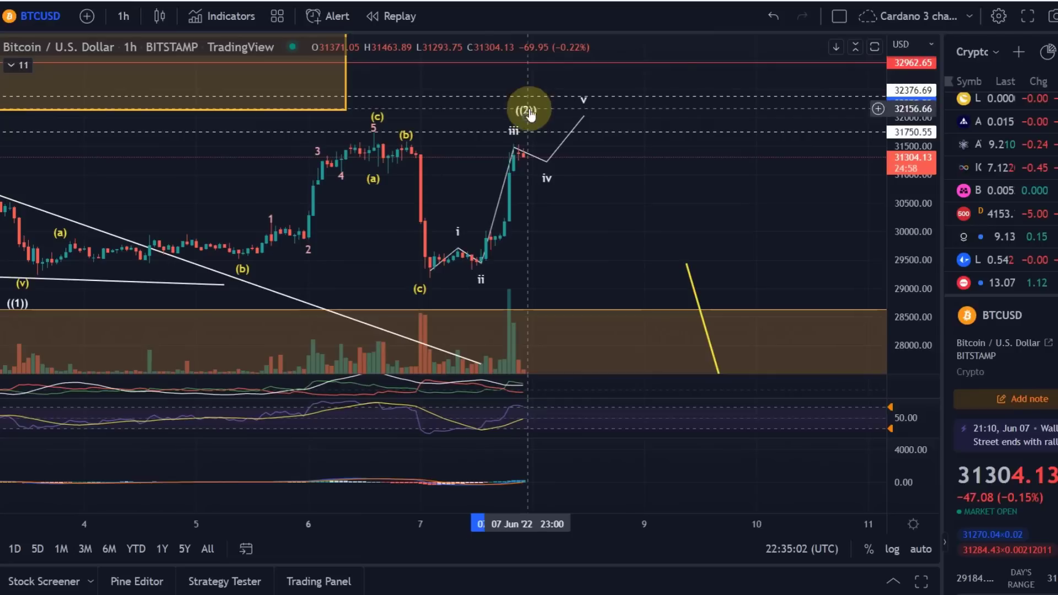
pyautogui.click(556, 154)
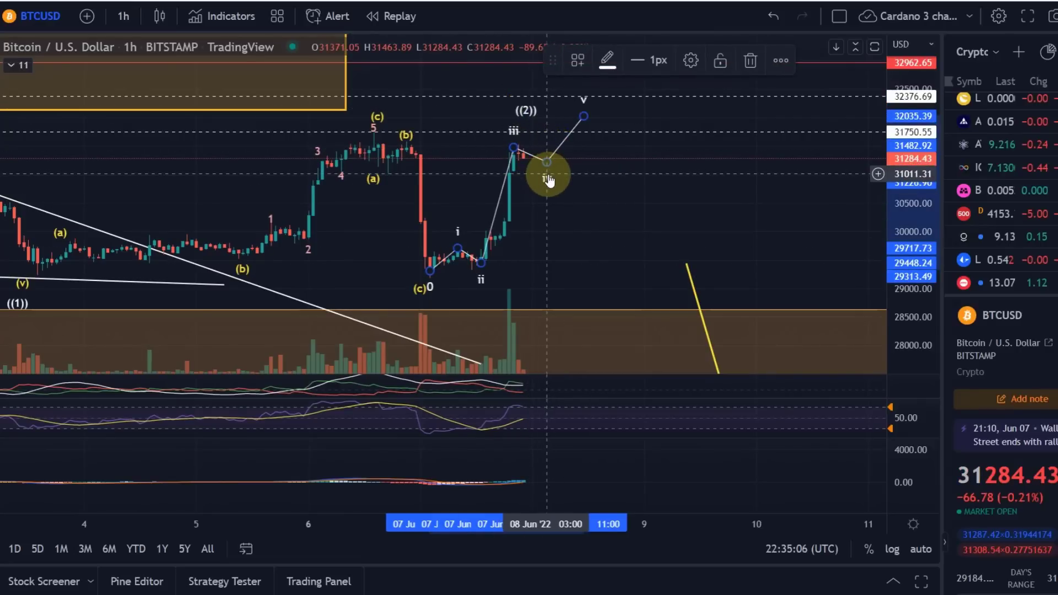
pyautogui.press('Delete')
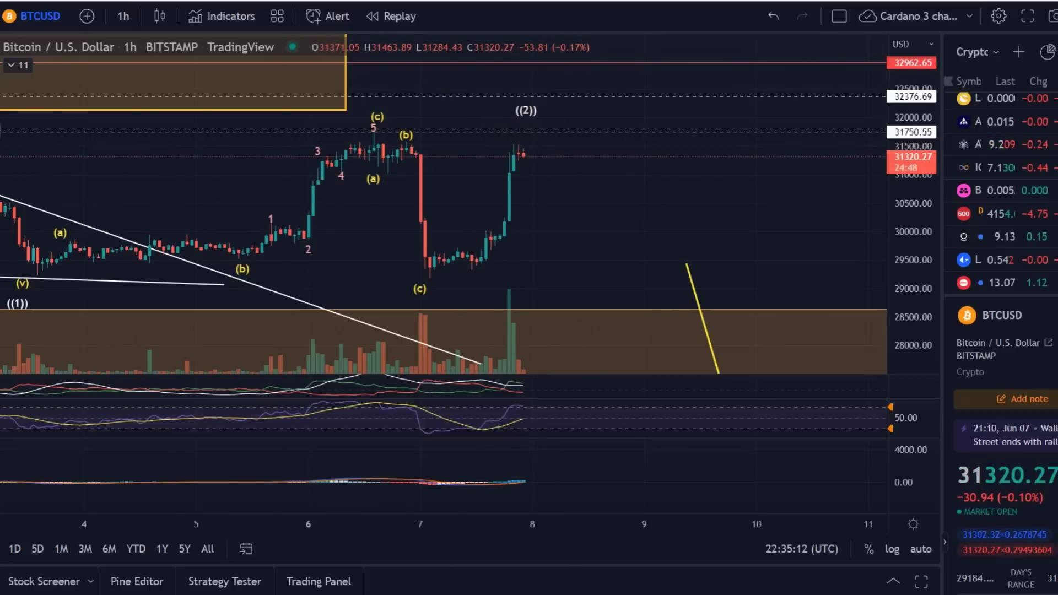
# Draw a Fibonacci retracement from the (c) swing low to the rally's peak
pyautogui.hotkey('alt', 'f')
pyautogui.click(491, 269)
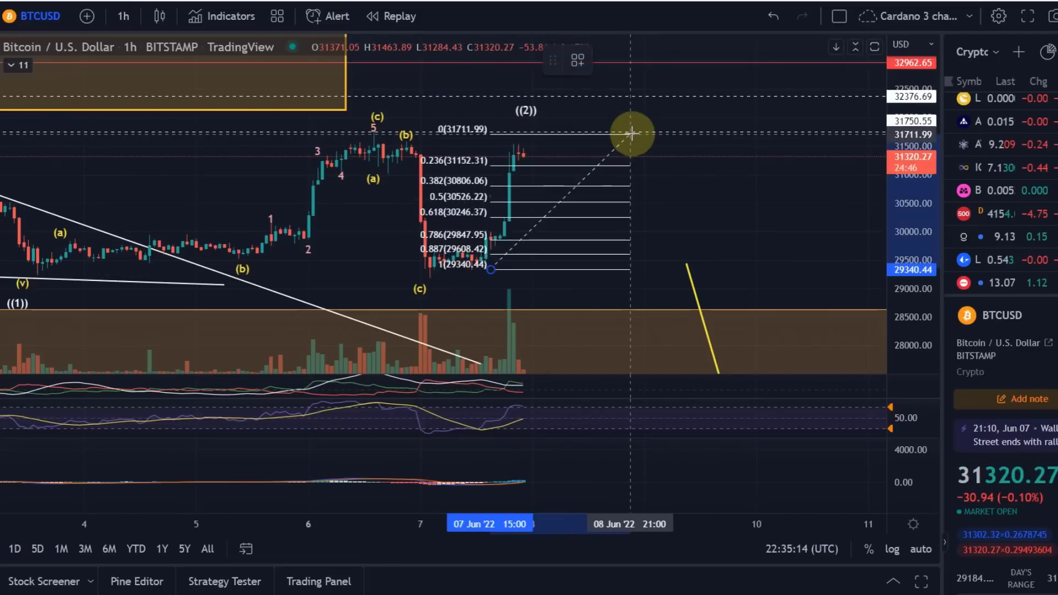
pyautogui.click(641, 143)
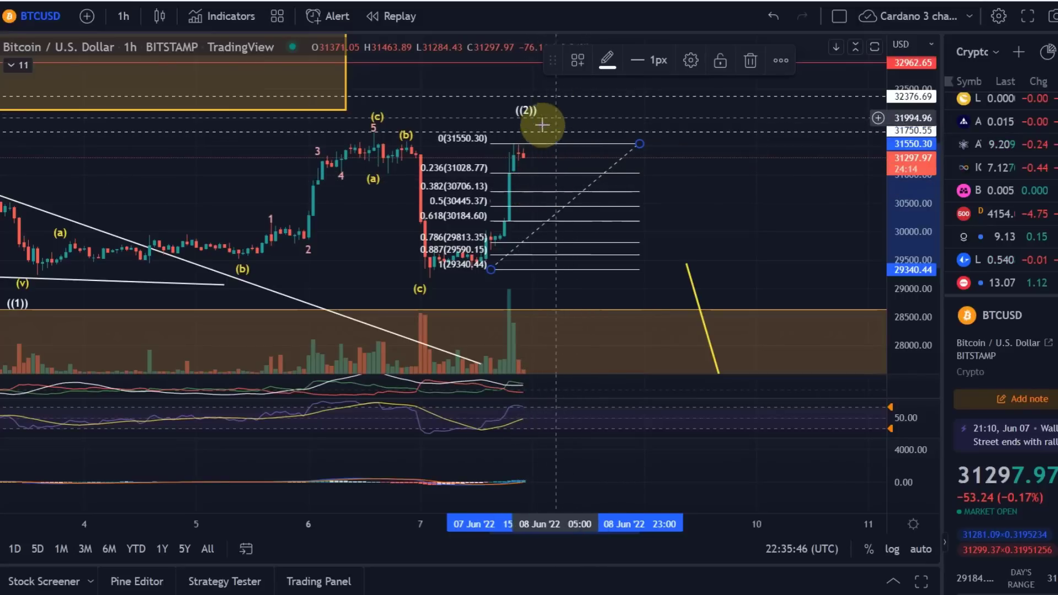
# Delete the Fibonacci retracement from the chart
pyautogui.click(526, 109)
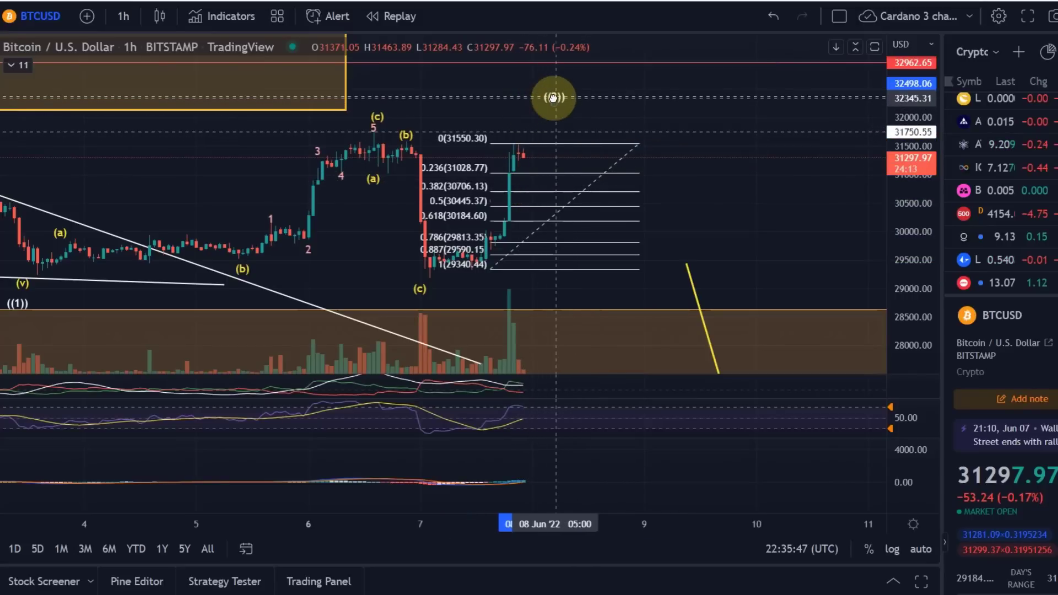
pyautogui.click(561, 165)
pyautogui.press('Delete')
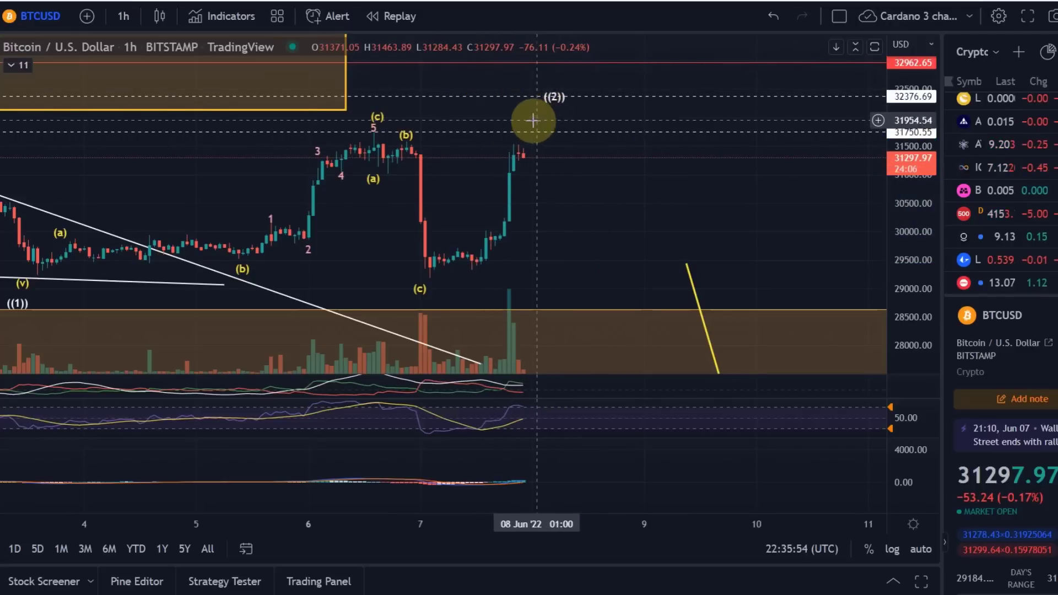
# Zoom out and compress the price scale so the ((3)) arrow into the support zone shows with the earlier waves
pyautogui.scroll(-3, 640, 300)
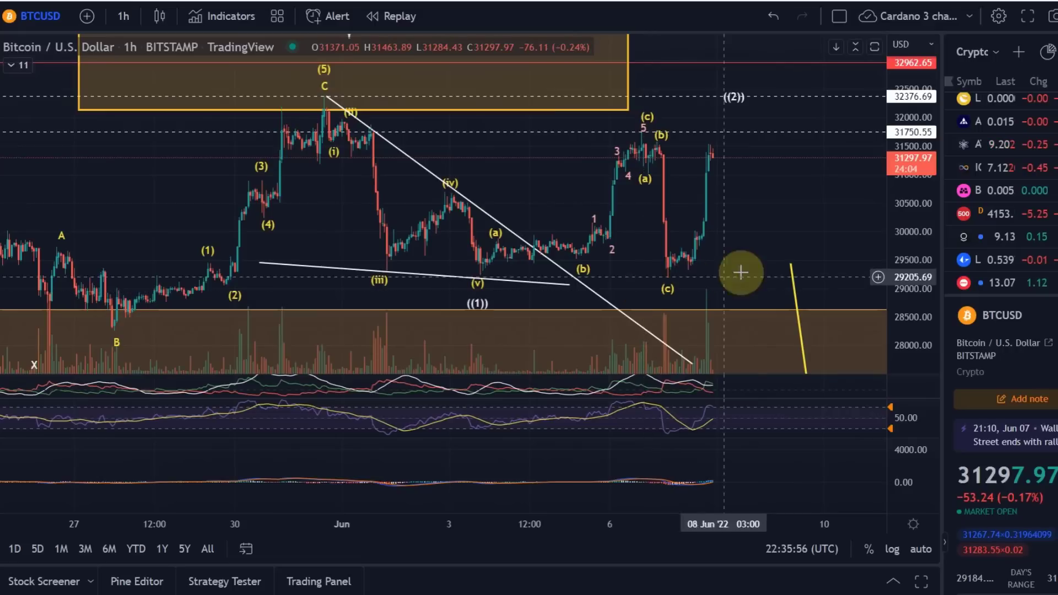
pyautogui.moveTo(742, 273); pyautogui.dragTo(707, 199)
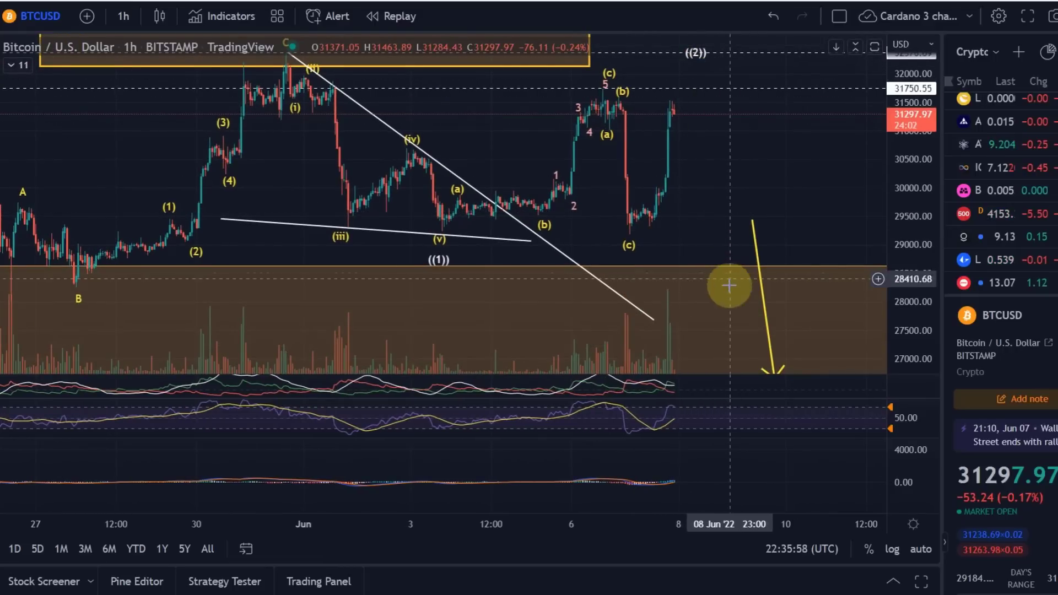
pyautogui.moveTo(897, 196); pyautogui.dragTo(909, 288)
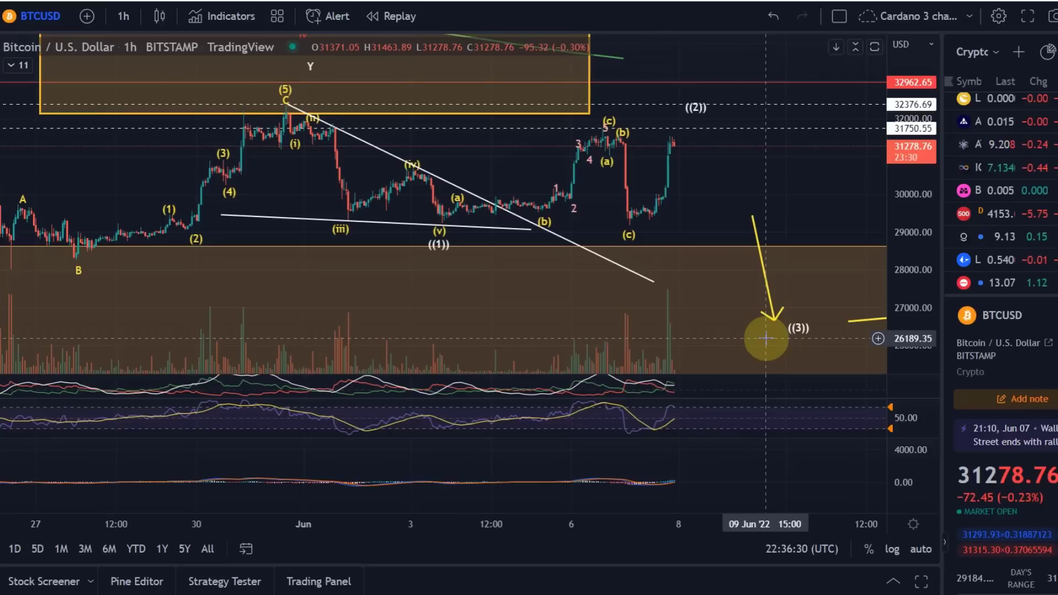
pyautogui.scroll(-5, 815, 250)
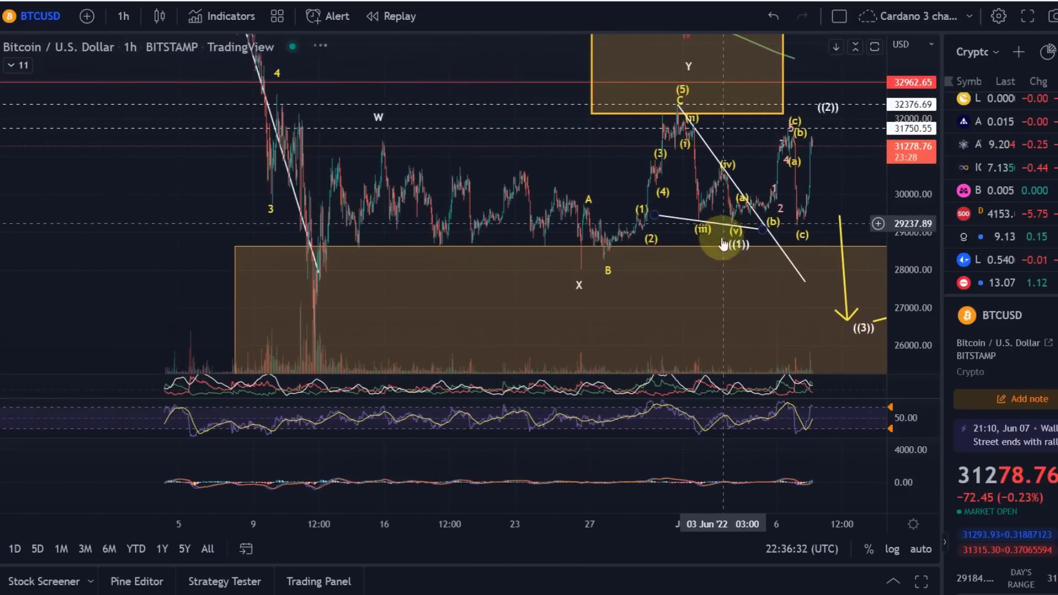
# Nudge the red iv label slightly lower inside the Y box
pyautogui.moveTo(650, 325); pyautogui.dragTo(573, 278)
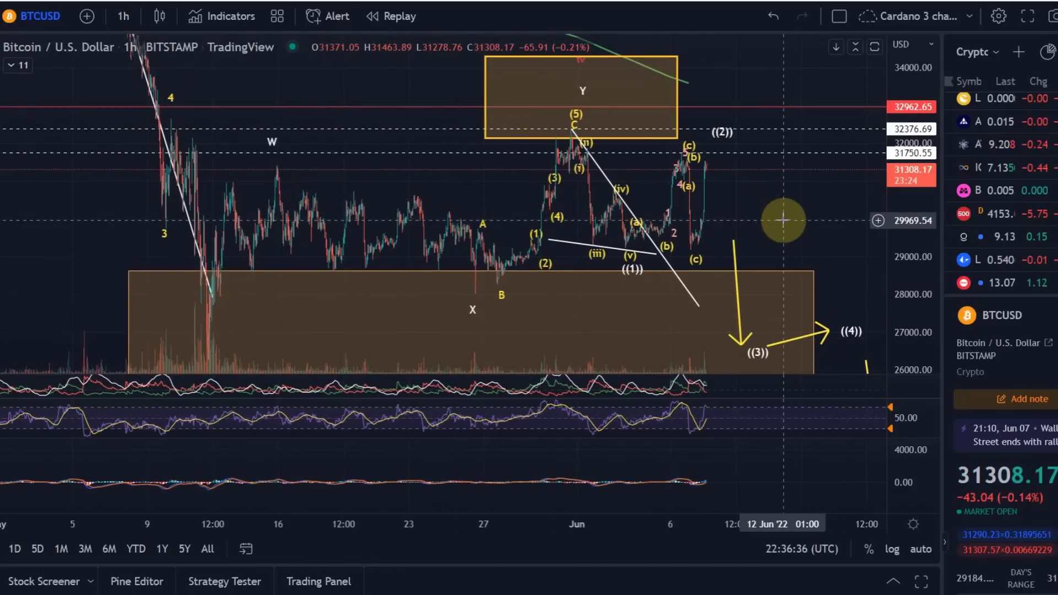
pyautogui.scroll(-2, 780, 221)
pyautogui.scroll(-2, 783, 223)
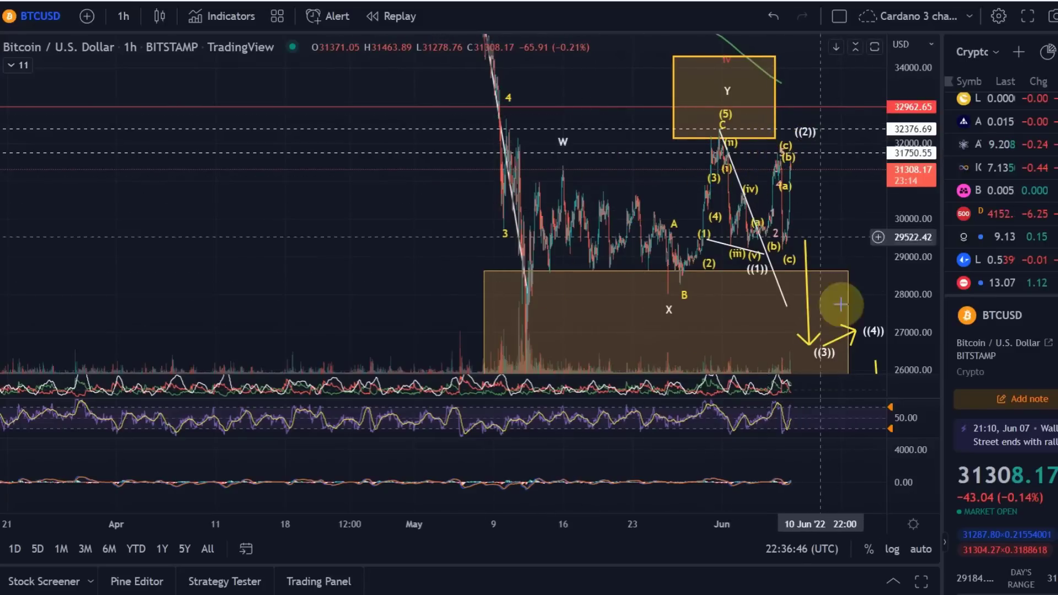
pyautogui.moveTo(839, 210); pyautogui.dragTo(760, 236)
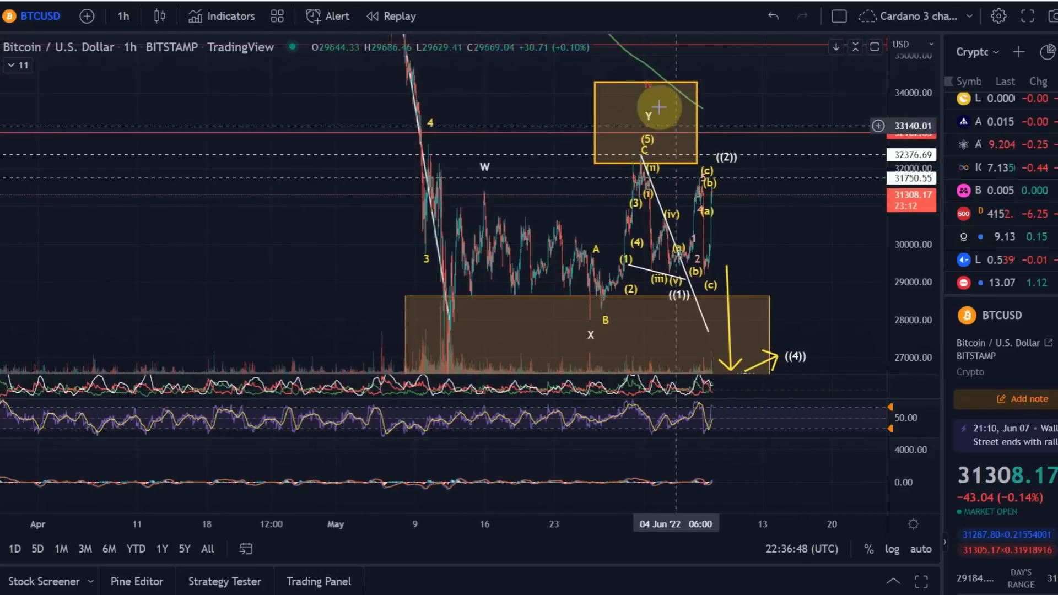
pyautogui.moveTo(650, 91); pyautogui.dragTo(653, 100)
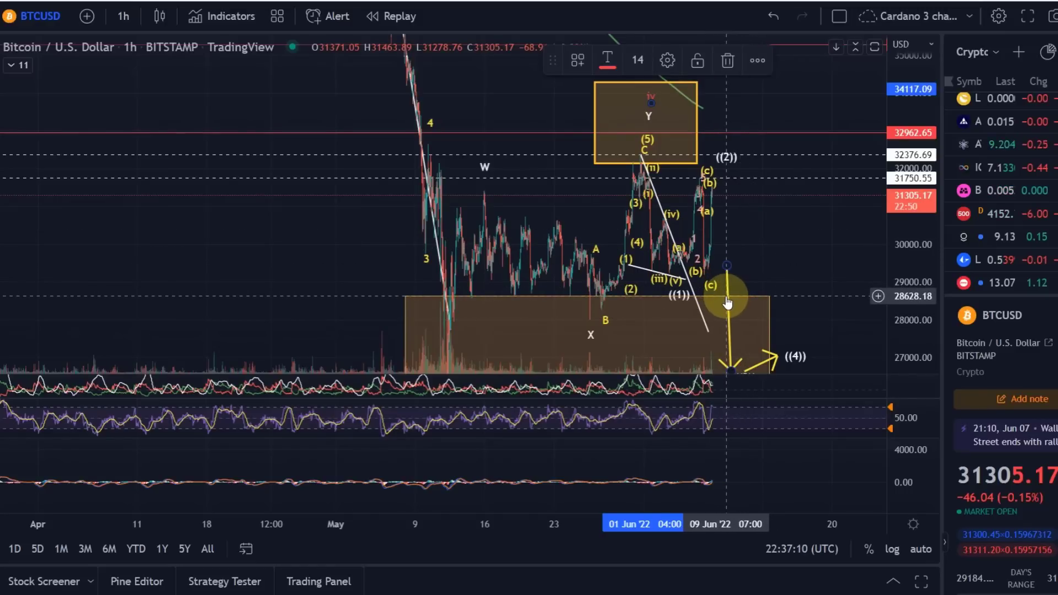
# Zoom back in on the latest candles showing the ((2)) rebound and yellow arrow toward ((3))
pyautogui.scroll(5, 620, 204)
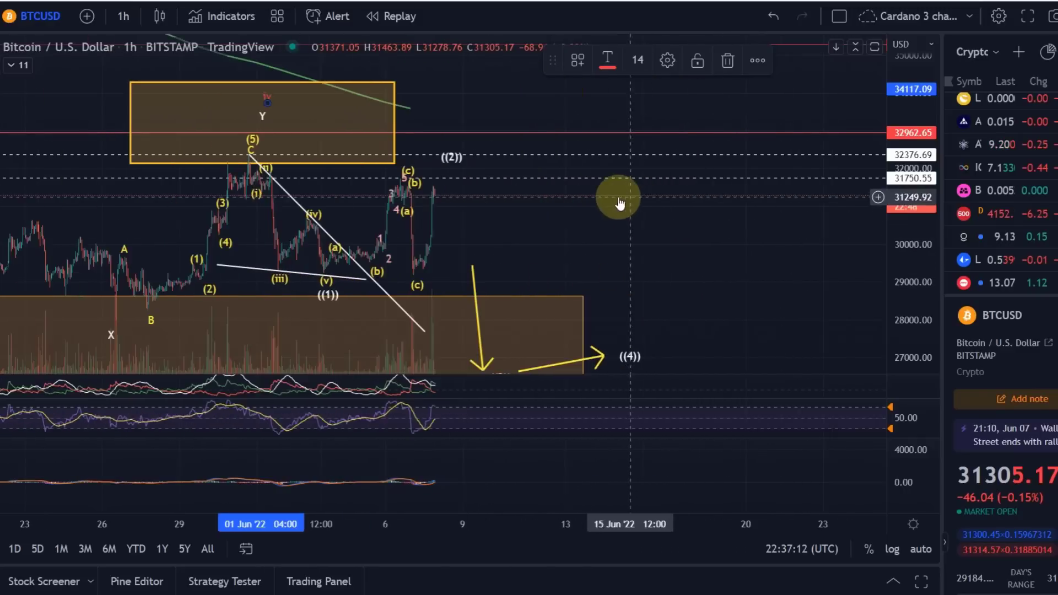
pyautogui.scroll(3, 619, 204)
pyautogui.moveTo(326, 234); pyautogui.dragTo(953, 190)
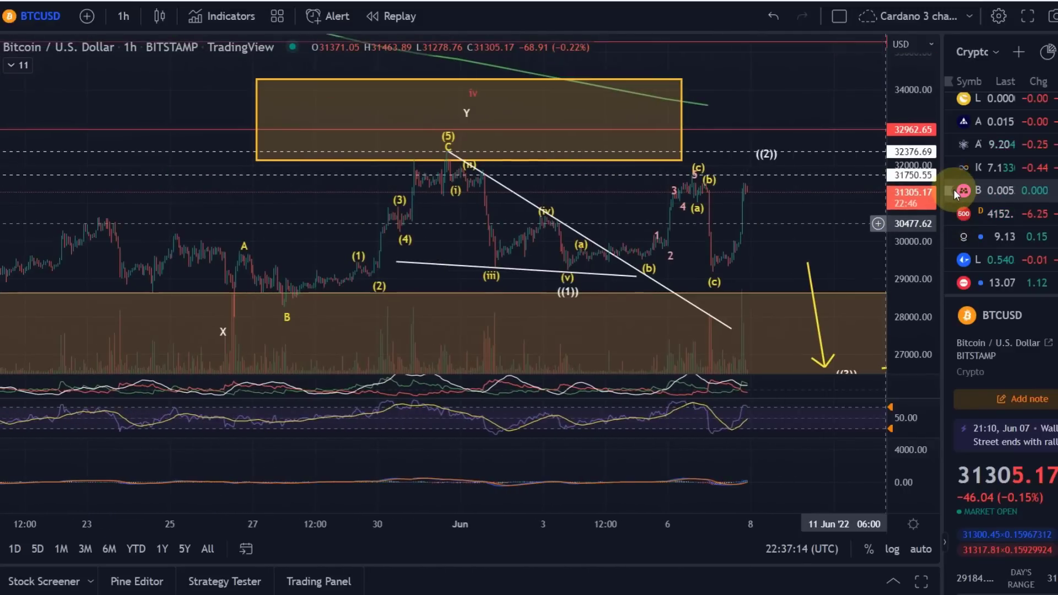